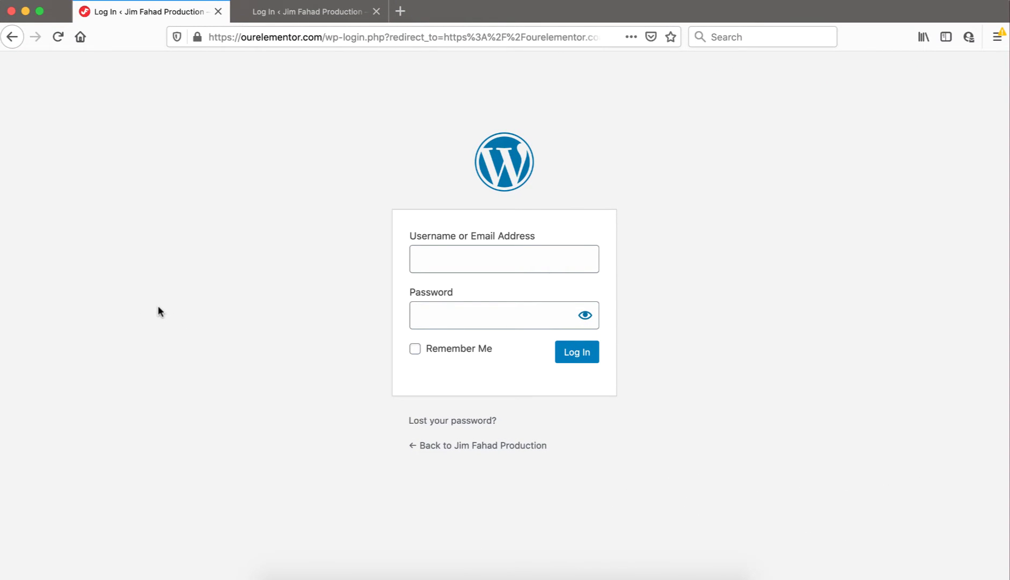
Step: Compare the city-background custom login tab with the default login tab, then close the custom tab
{"action": "left_click", "coordinate": [289, 11]}
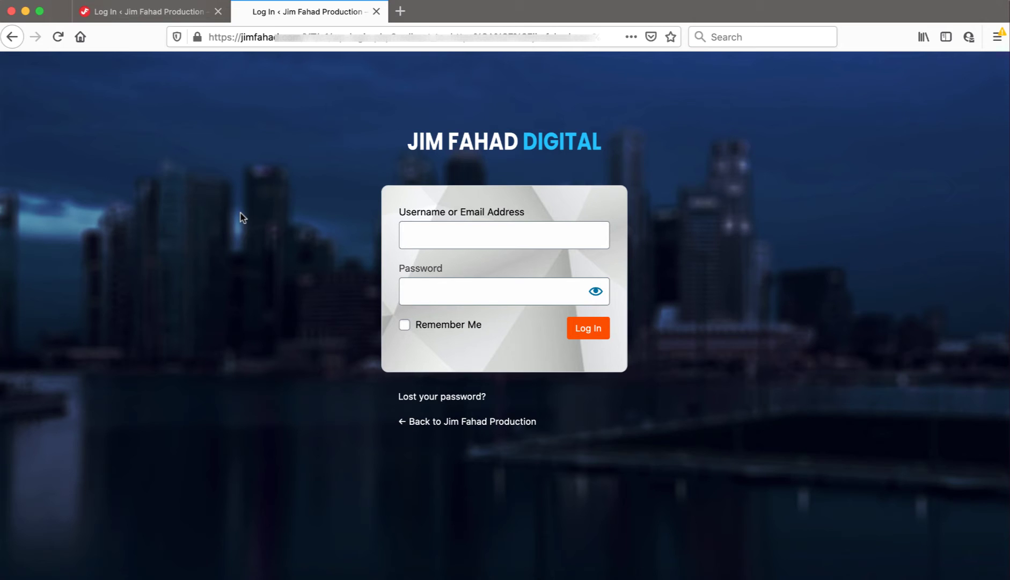
{"action": "left_click", "coordinate": [150, 13]}
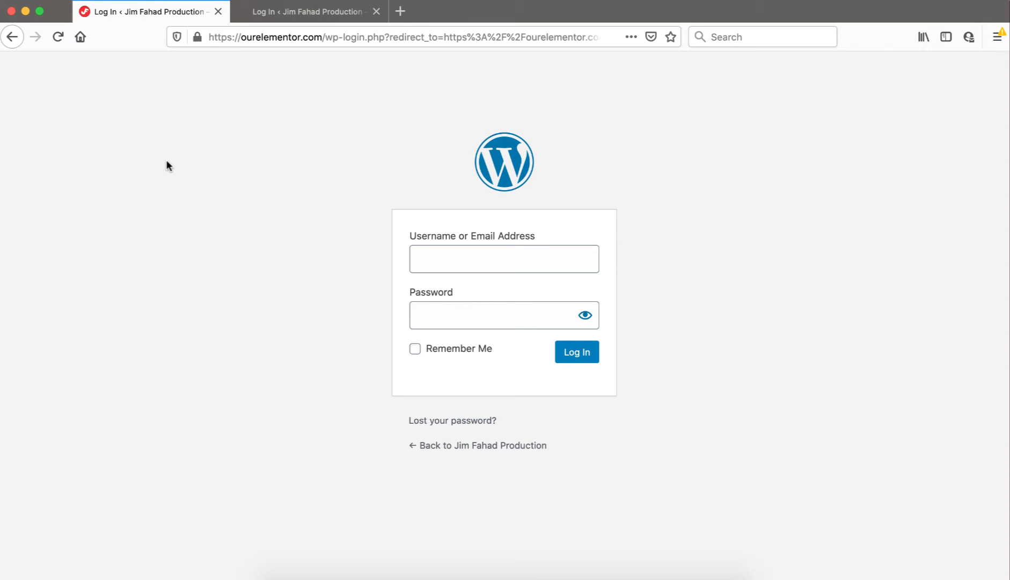
{"action": "left_click", "coordinate": [294, 15]}
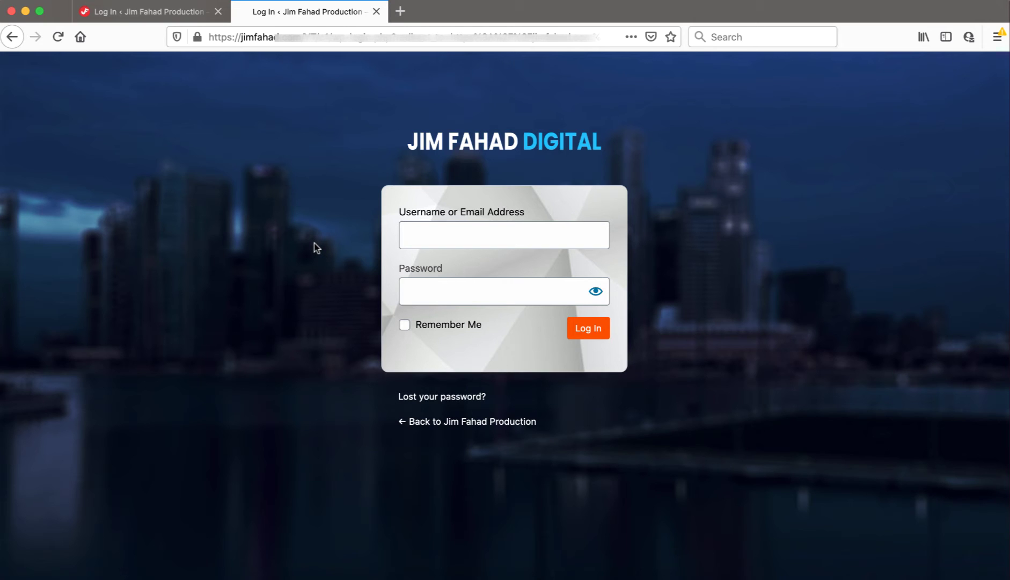
{"action": "key", "text": "super+w"}
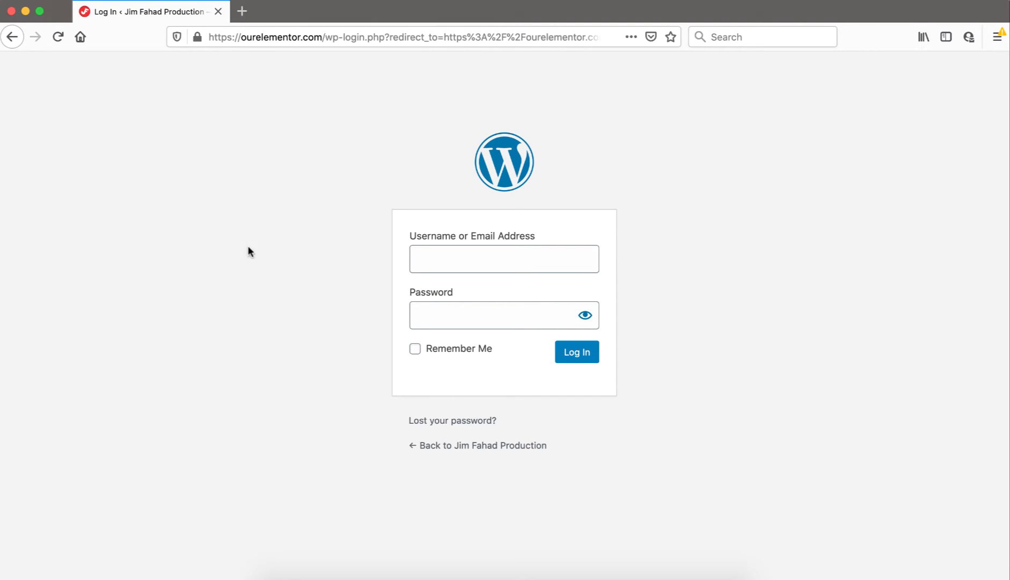
Step: Alternate between the Firefox login page and the Chrome site homepage, ending on the homepage
{"action": "left_click", "coordinate": [336, 574]}
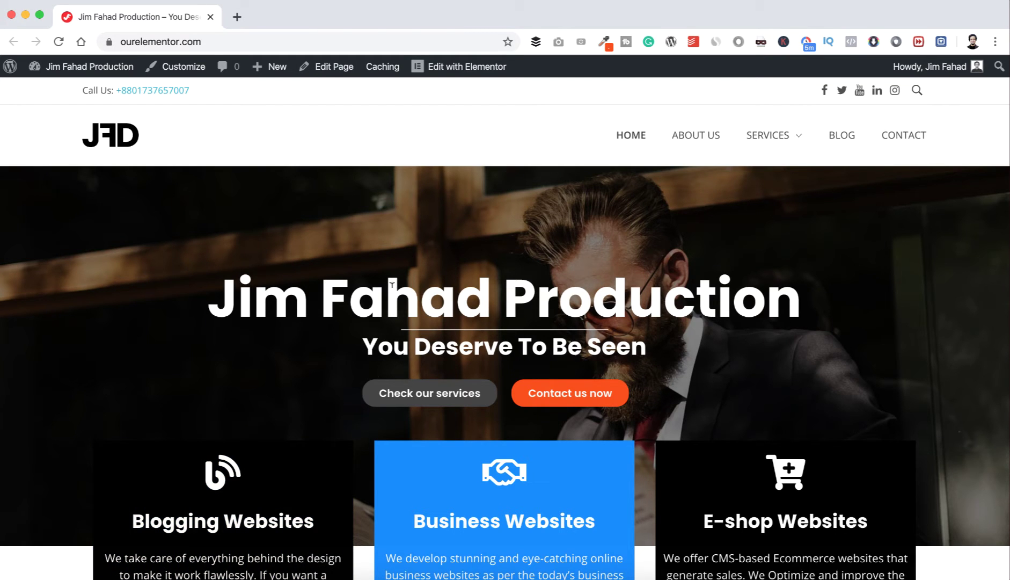
{"action": "left_click", "coordinate": [310, 575]}
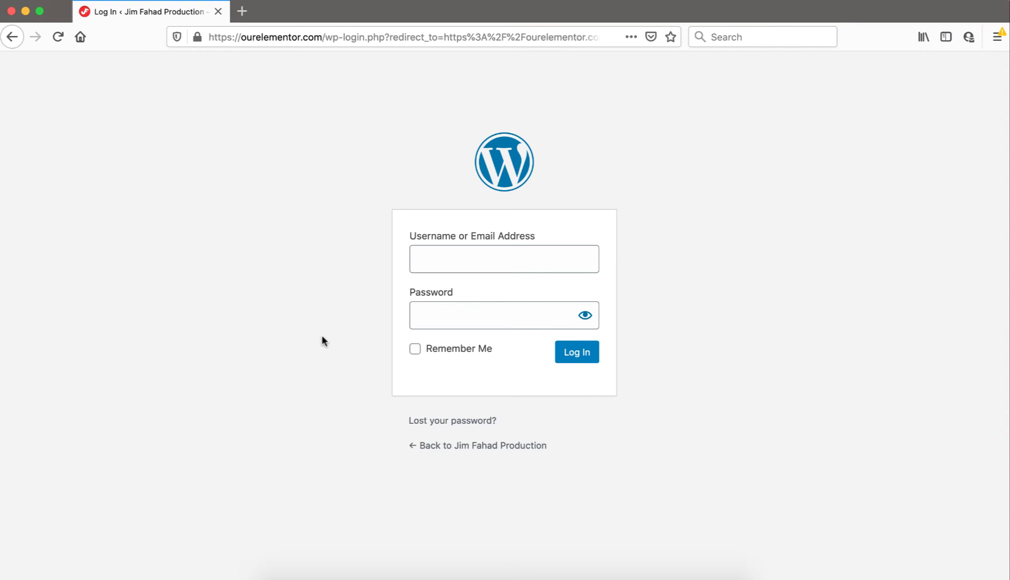
{"action": "left_click", "coordinate": [333, 572]}
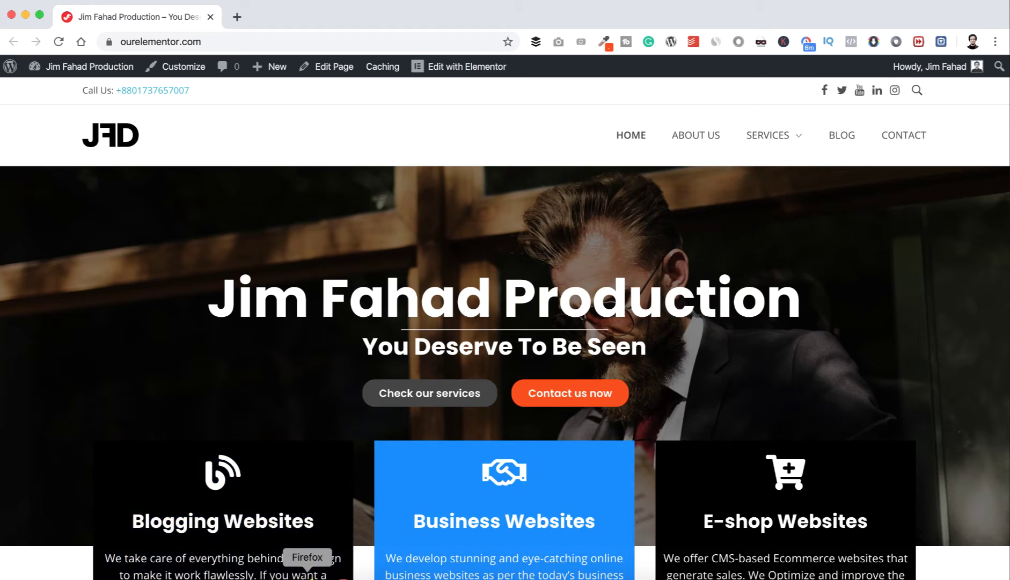
{"action": "left_click", "coordinate": [310, 573]}
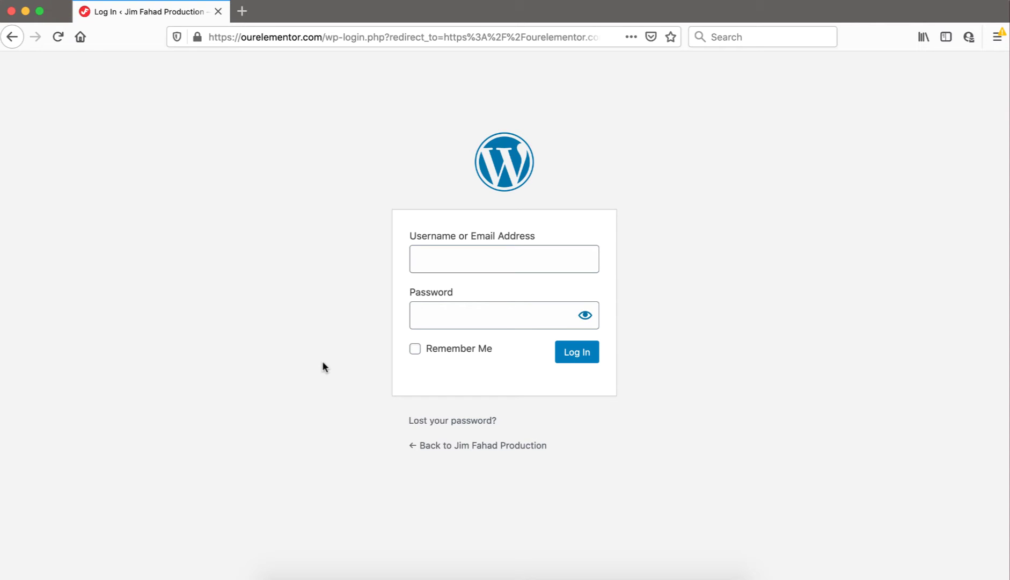
{"action": "left_click", "coordinate": [338, 573]}
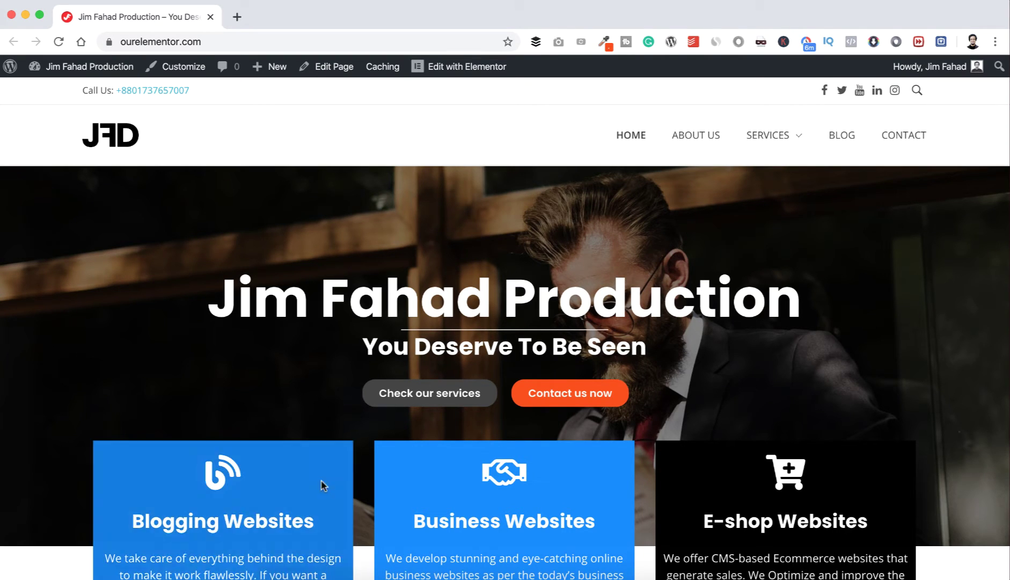
{"action": "left_click", "coordinate": [309, 574]}
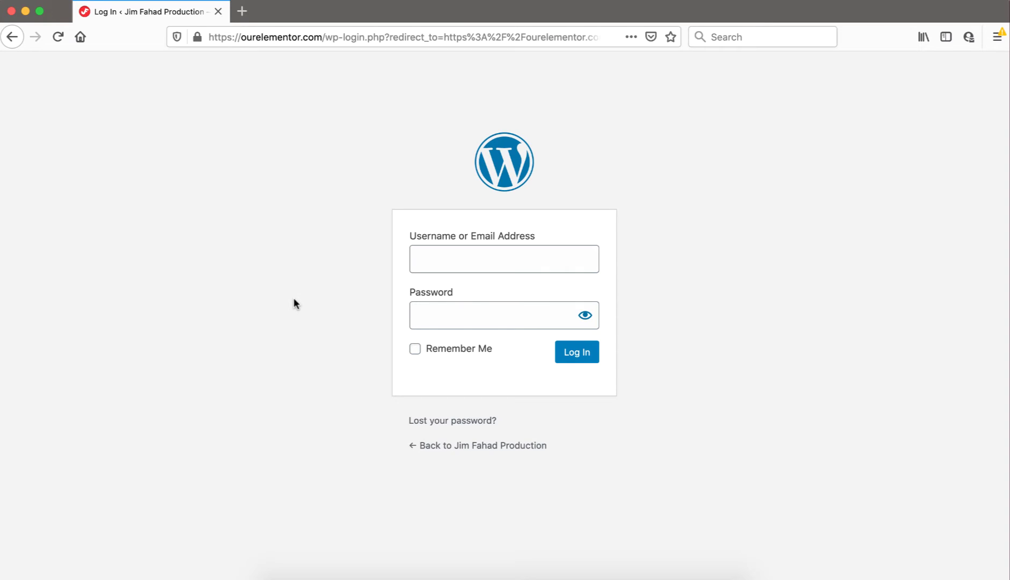
{"action": "left_click", "coordinate": [338, 572]}
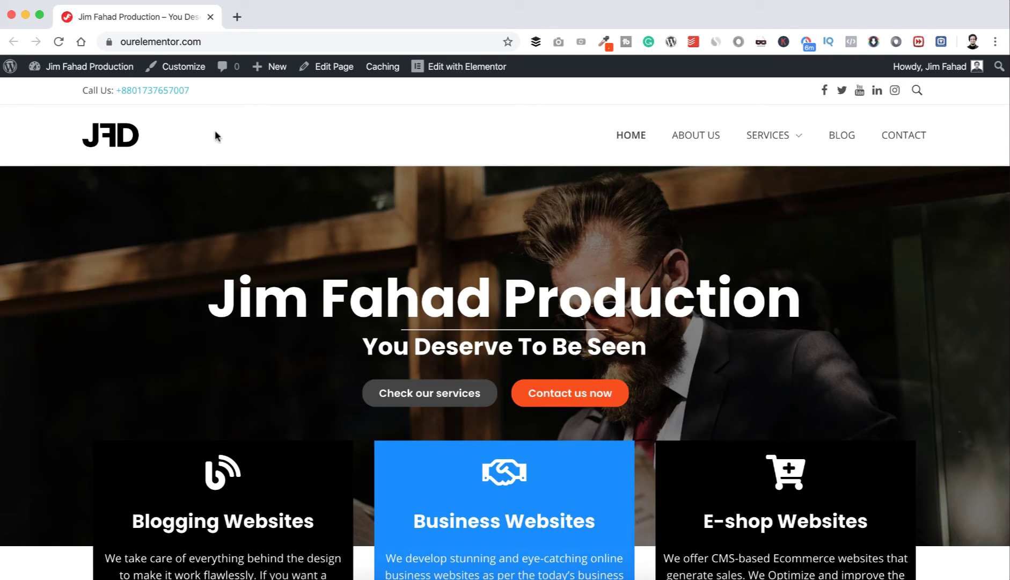
Step: From Plugins > Add New, search 'Eriden' and install and activate Erident Custom Login and Dashboard
{"action": "mouse_move", "coordinate": [69, 69]}
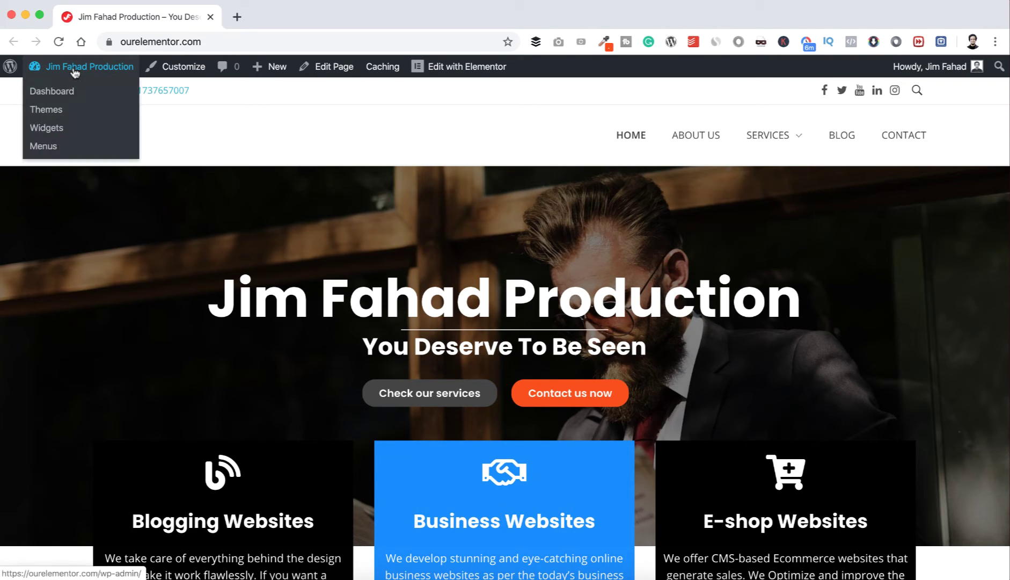
{"action": "left_click", "coordinate": [58, 93]}
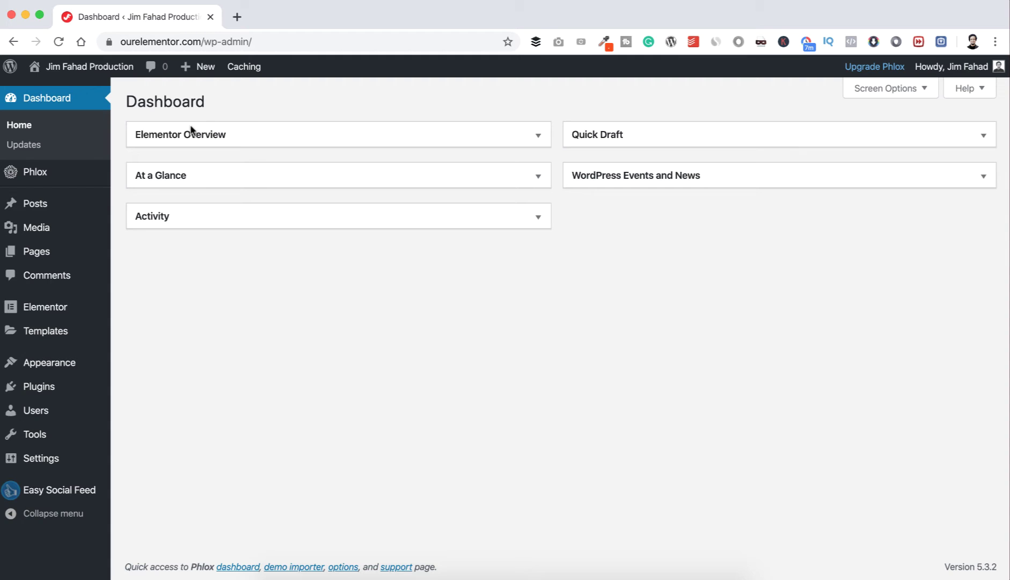
{"action": "mouse_move", "coordinate": [30, 395]}
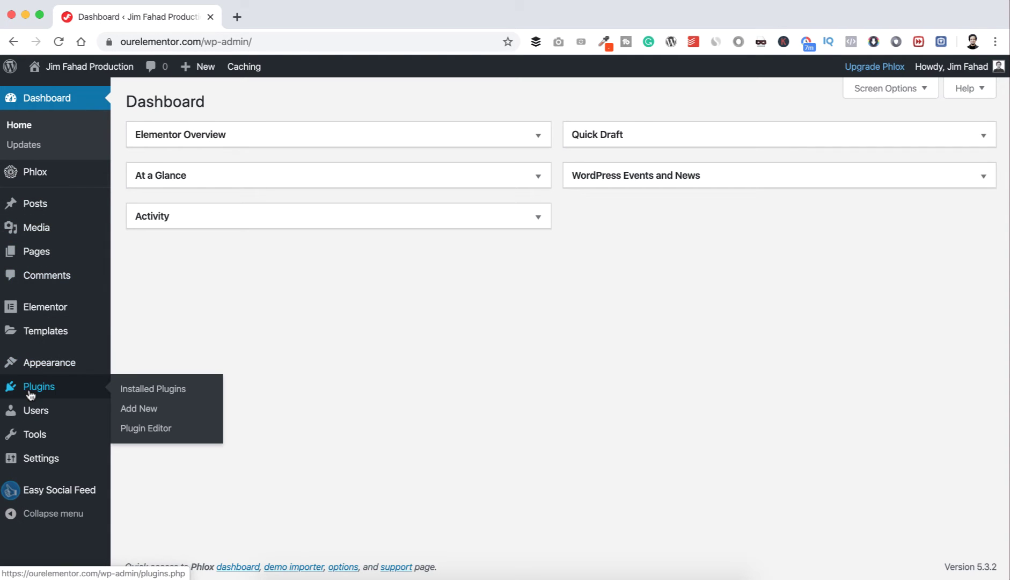
{"action": "left_click", "coordinate": [138, 409]}
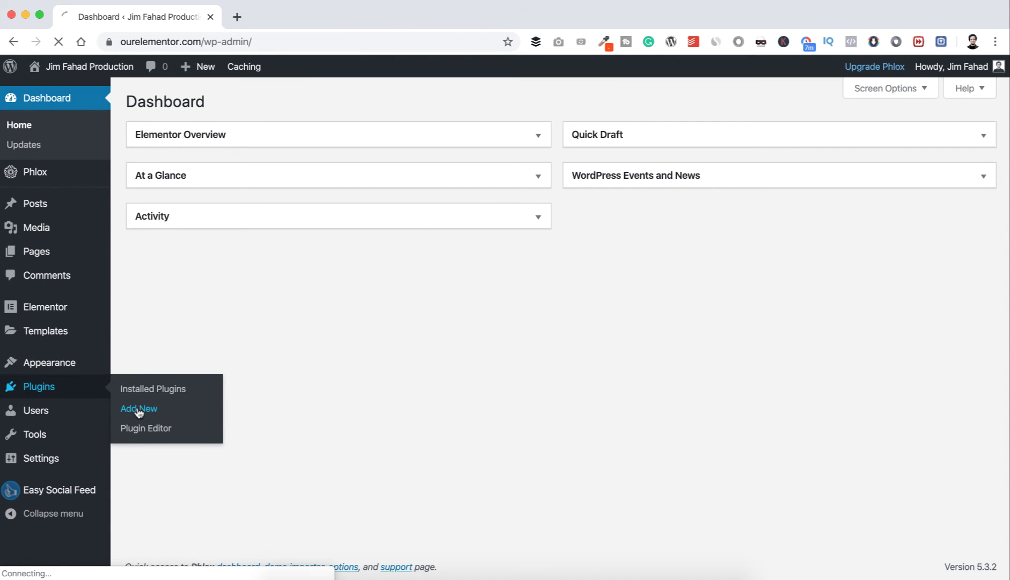
{"action": "left_click", "coordinate": [824, 140]}
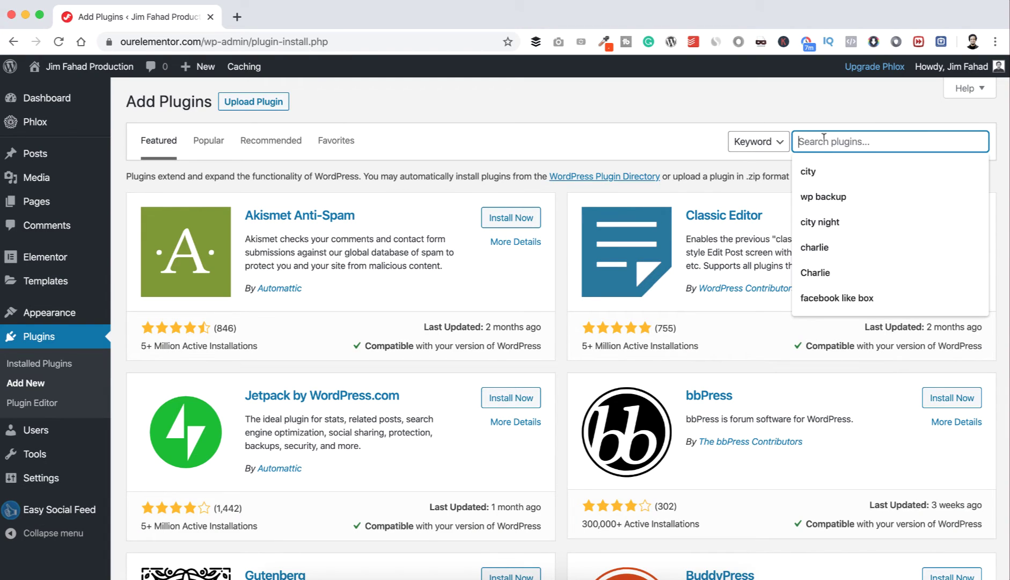
{"action": "type", "text": "Erident"}
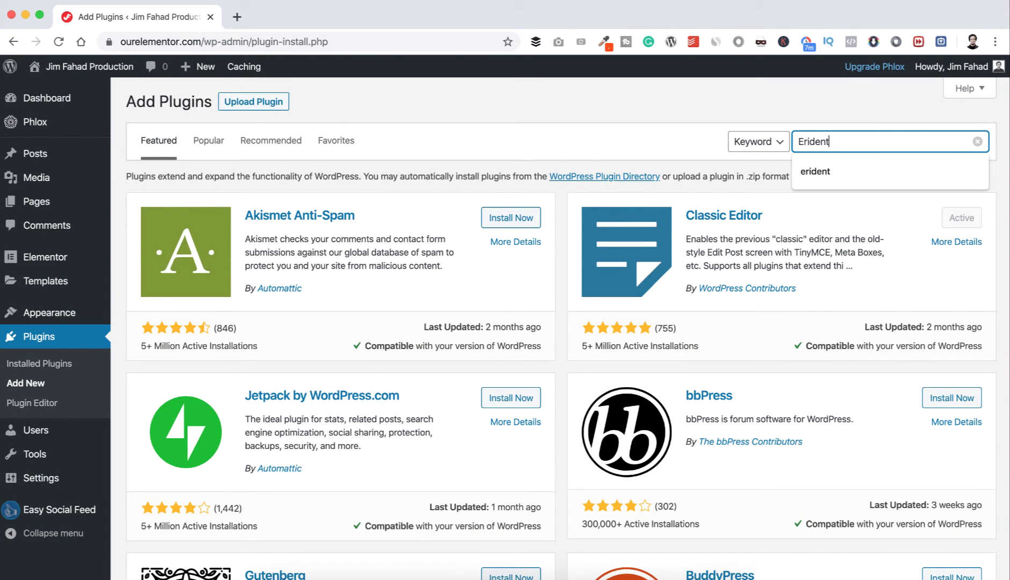
{"action": "key", "text": "Return"}
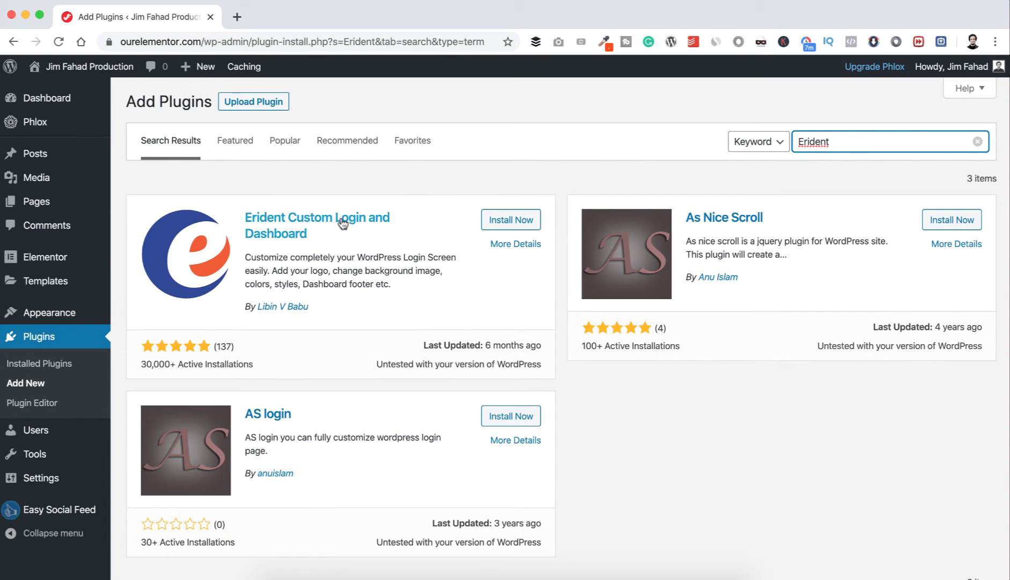
{"action": "left_click", "coordinate": [511, 221]}
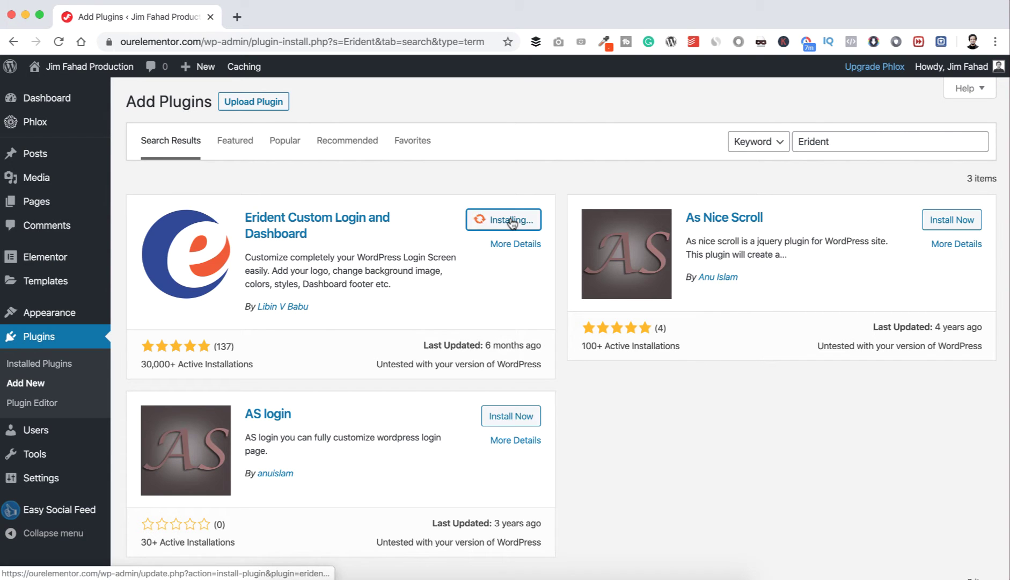
{"action": "left_click", "coordinate": [505, 220]}
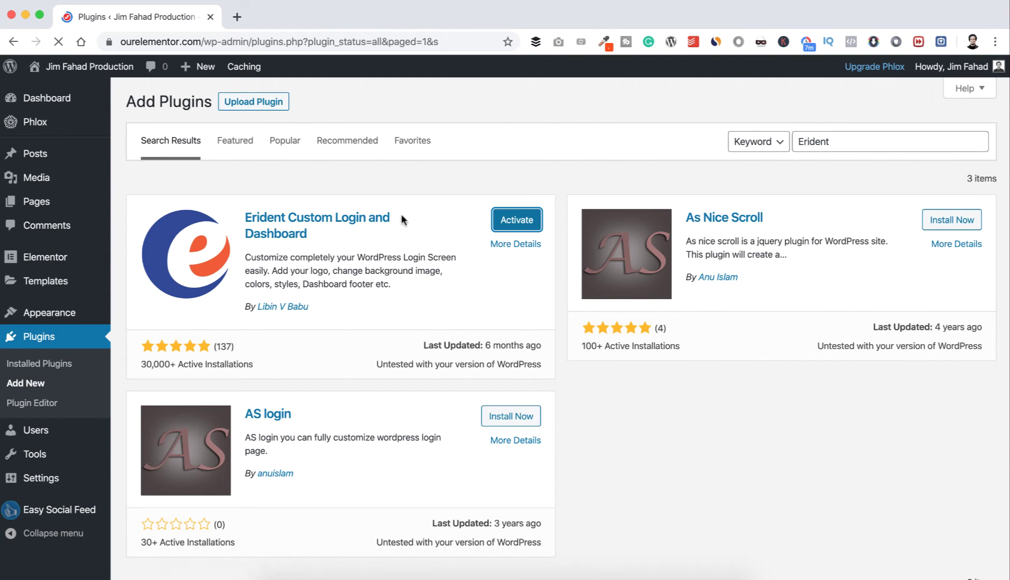
{"action": "scroll", "coordinate": [332, 313], "scroll_direction": "down", "scroll_amount": 5}
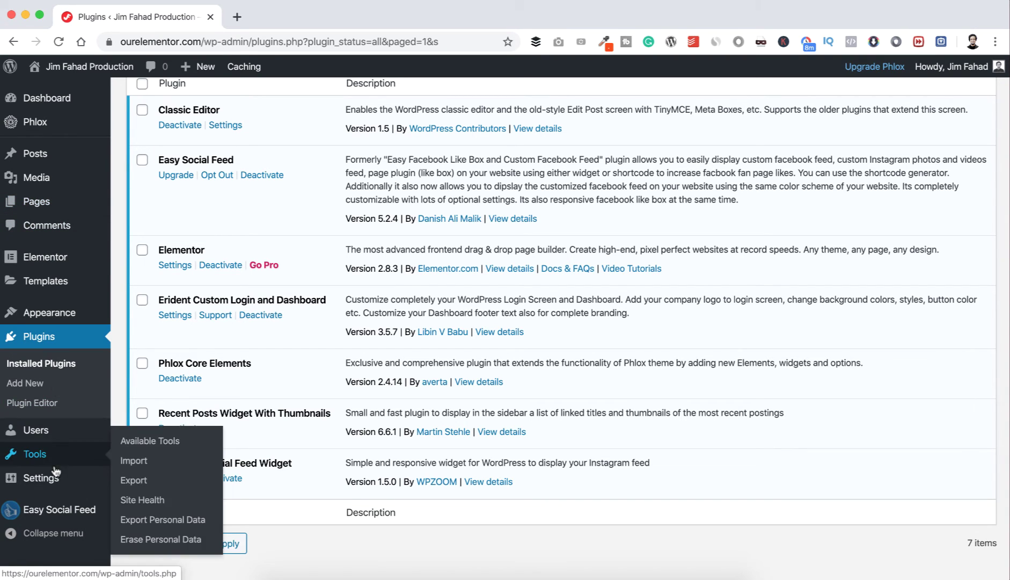
Step: Open Settings > Custom Login and Dashboard and collapse the Login Screen Logo section
{"action": "mouse_move", "coordinate": [46, 481]}
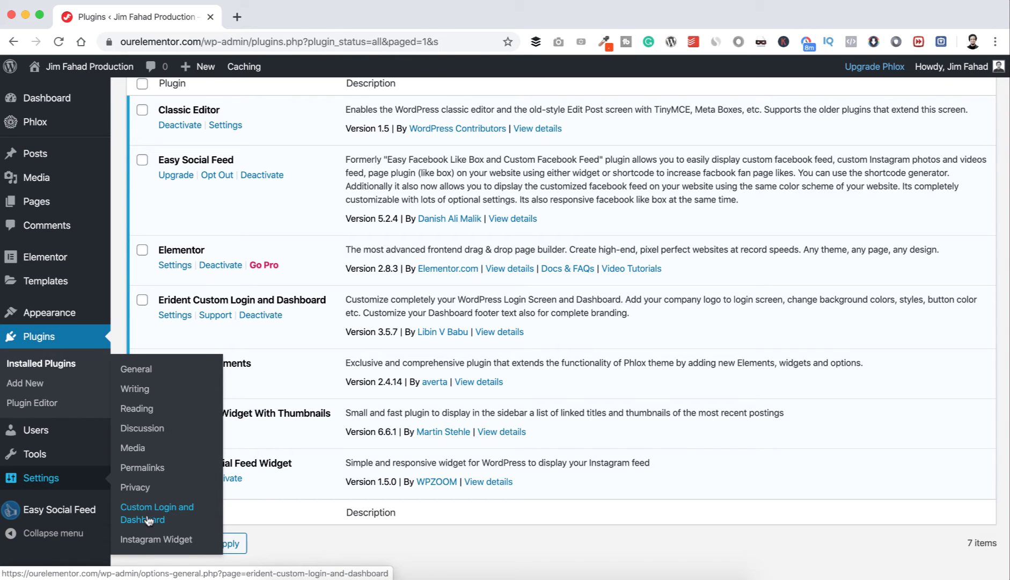
{"action": "left_click", "coordinate": [173, 317]}
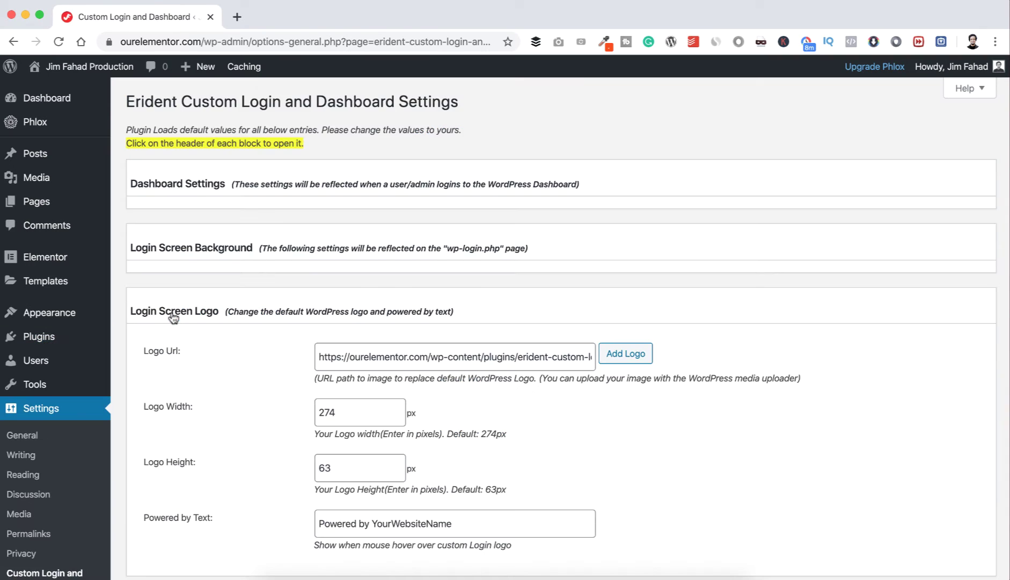
{"action": "scroll", "coordinate": [173, 317], "scroll_direction": "down", "scroll_amount": 1}
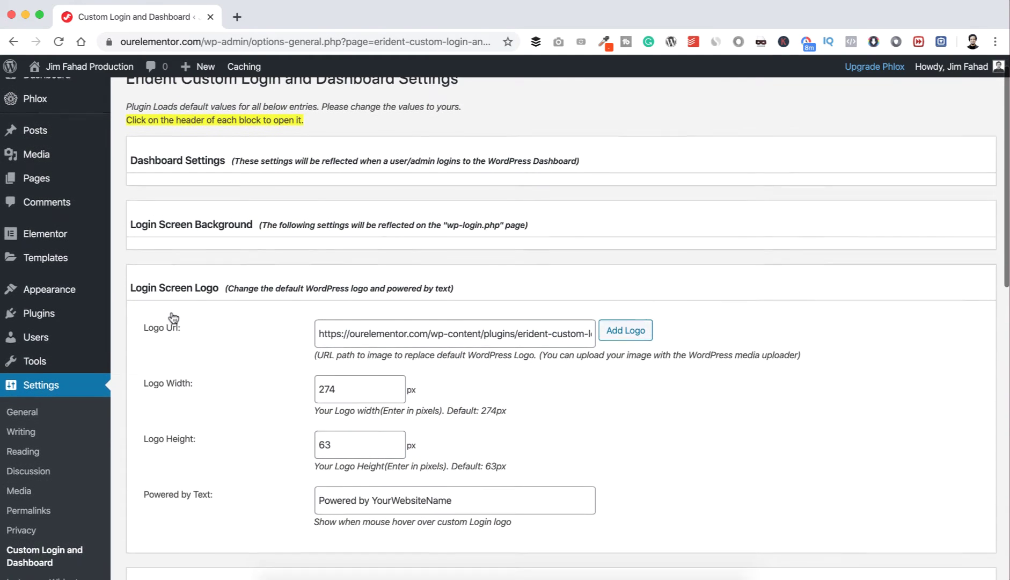
{"action": "scroll", "coordinate": [185, 306], "scroll_direction": "up", "scroll_amount": 1}
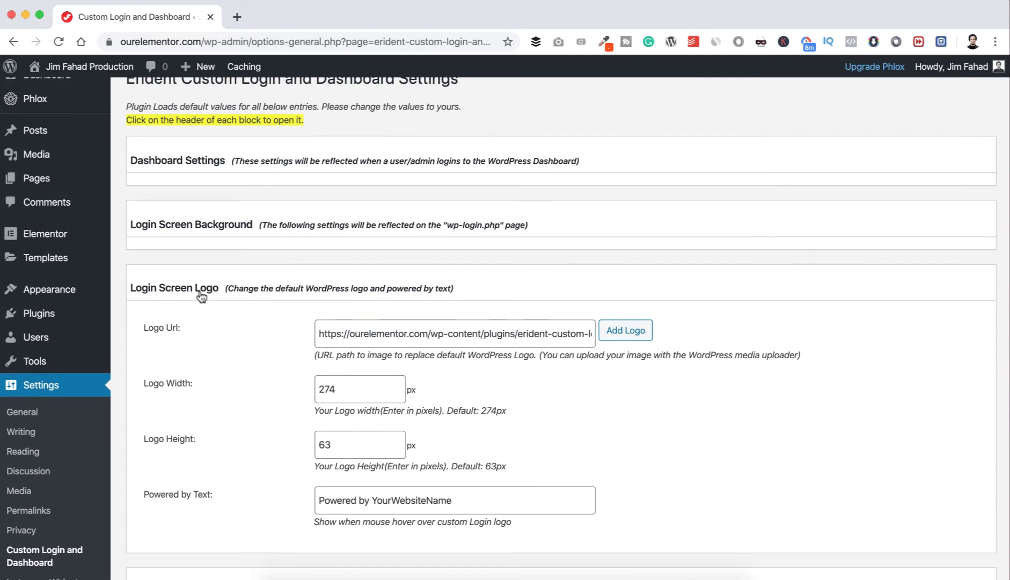
{"action": "left_click", "coordinate": [274, 286]}
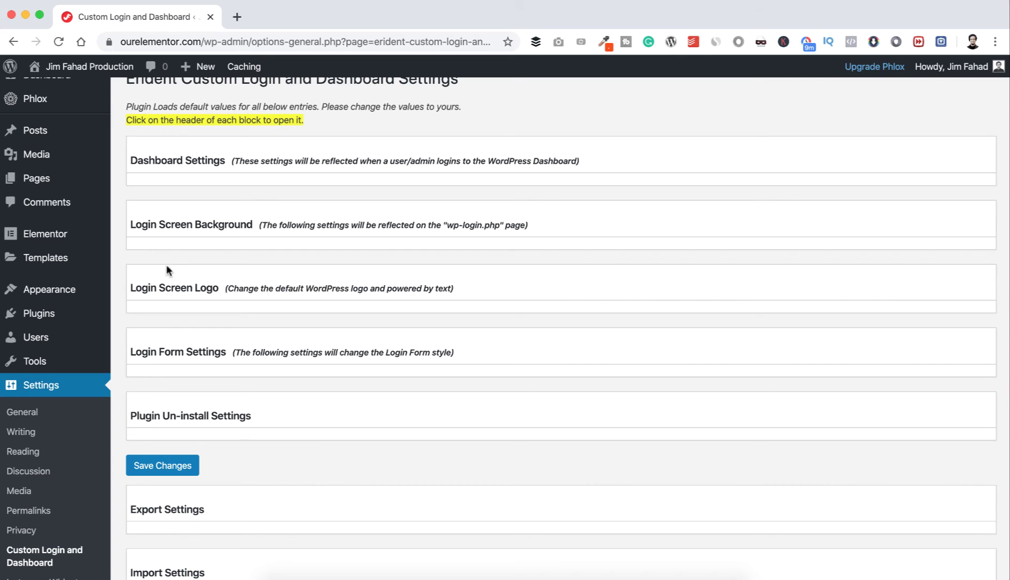
{"action": "left_click", "coordinate": [242, 230]}
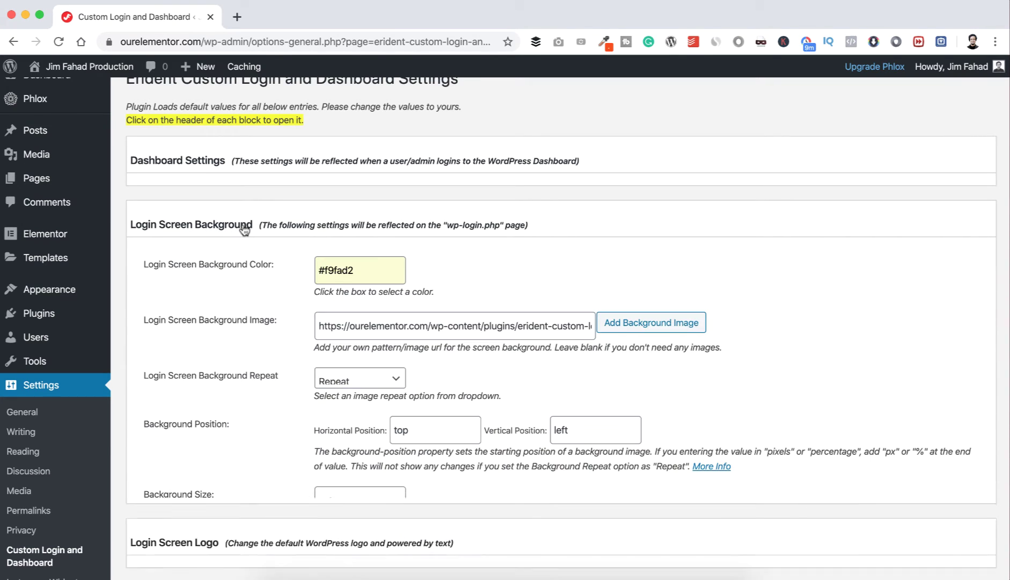
{"action": "scroll", "coordinate": [242, 229], "scroll_direction": "down", "scroll_amount": 2}
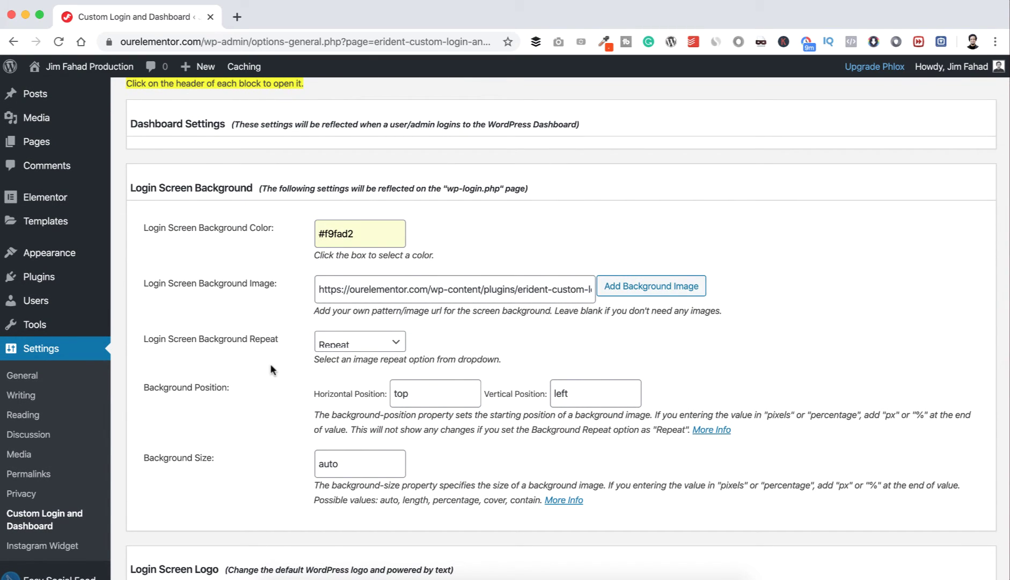
{"action": "left_click", "coordinate": [308, 575]}
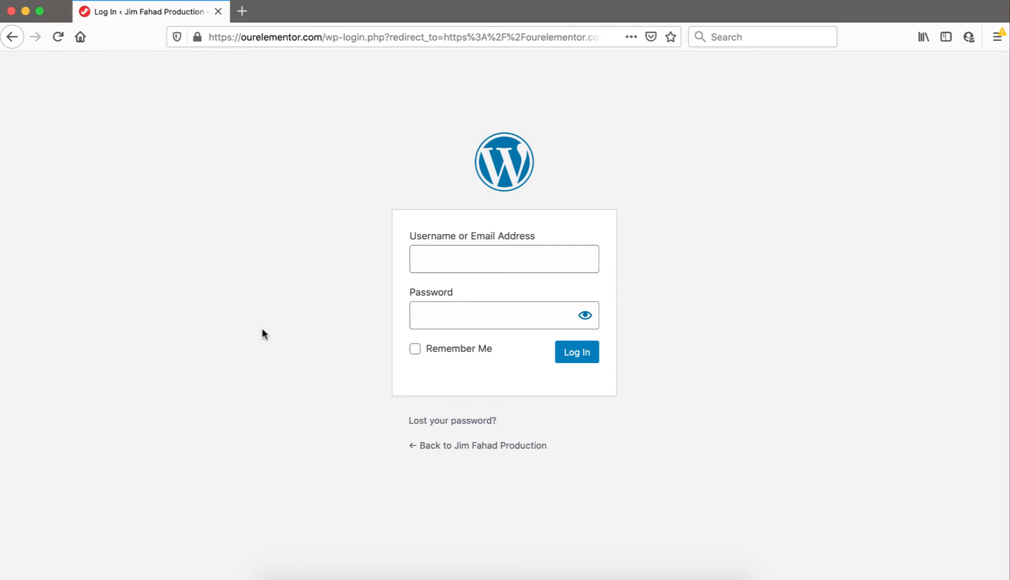
{"action": "left_click", "coordinate": [339, 574]}
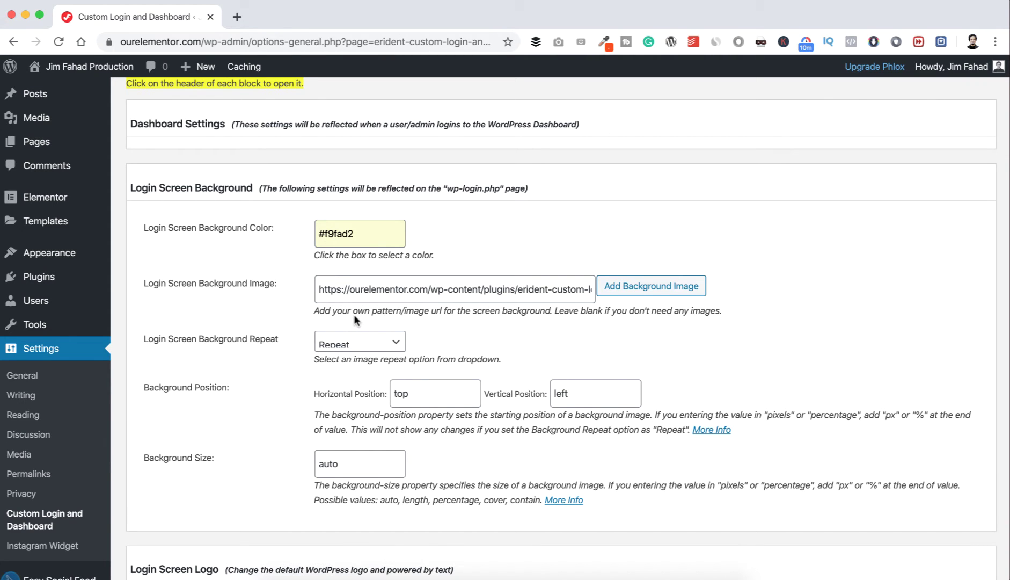
Step: Upload wp-login-background.jpg and insert it as the login screen background image
{"action": "left_click", "coordinate": [638, 292]}
{"action": "left_click", "coordinate": [204, 128]}
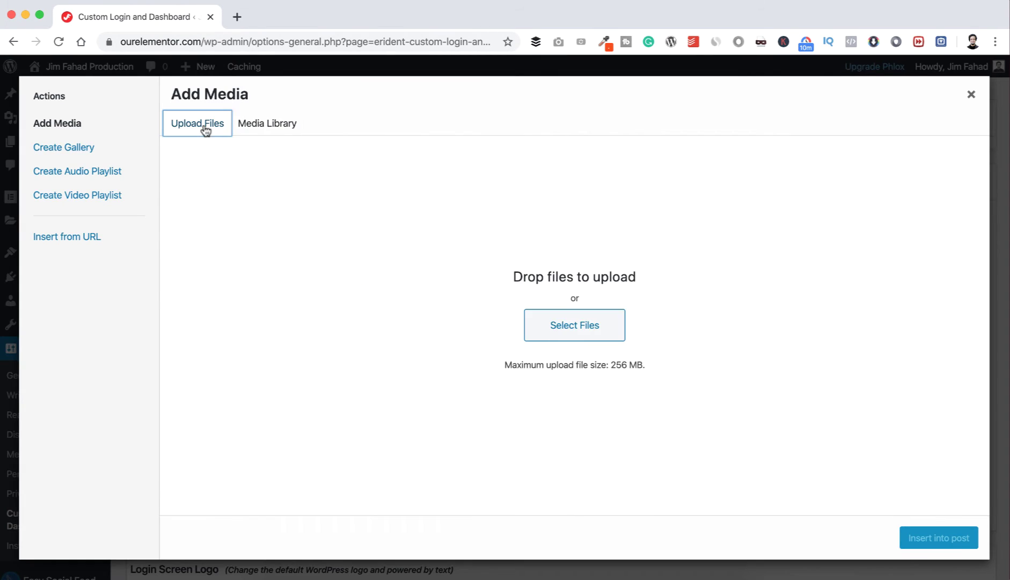
{"action": "left_click", "coordinate": [554, 326]}
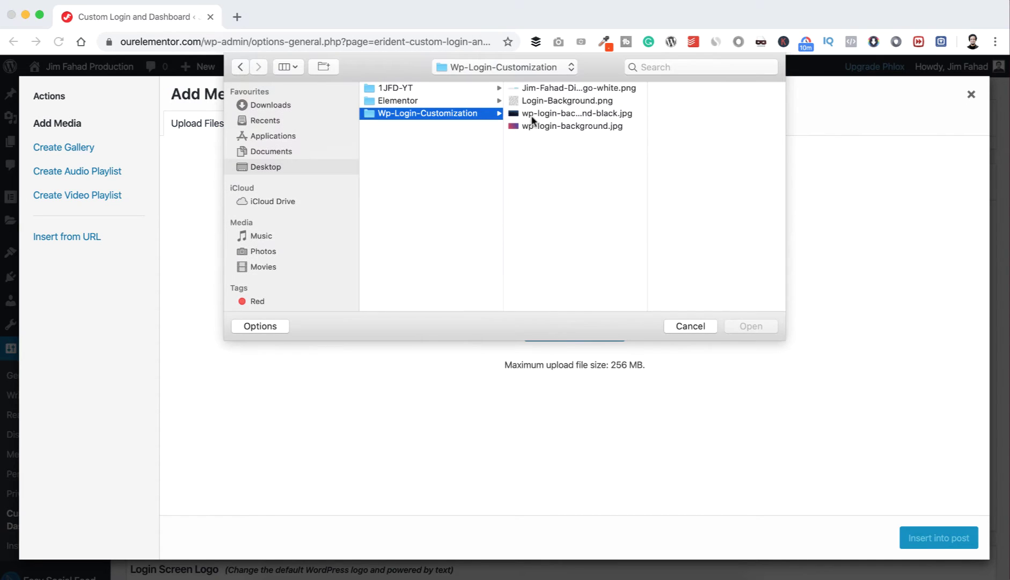
{"action": "left_click", "coordinate": [536, 125]}
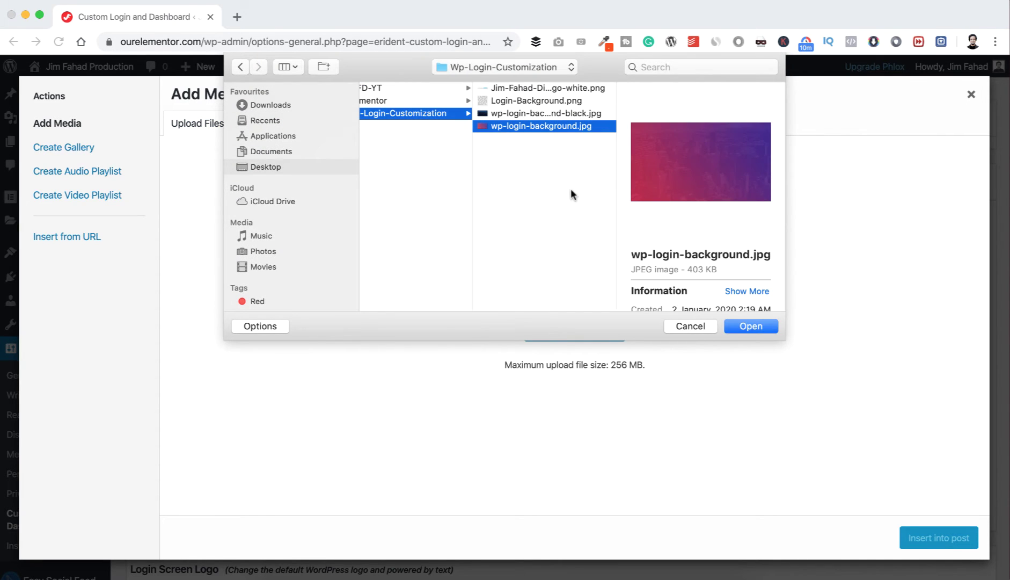
{"action": "left_click", "coordinate": [749, 327]}
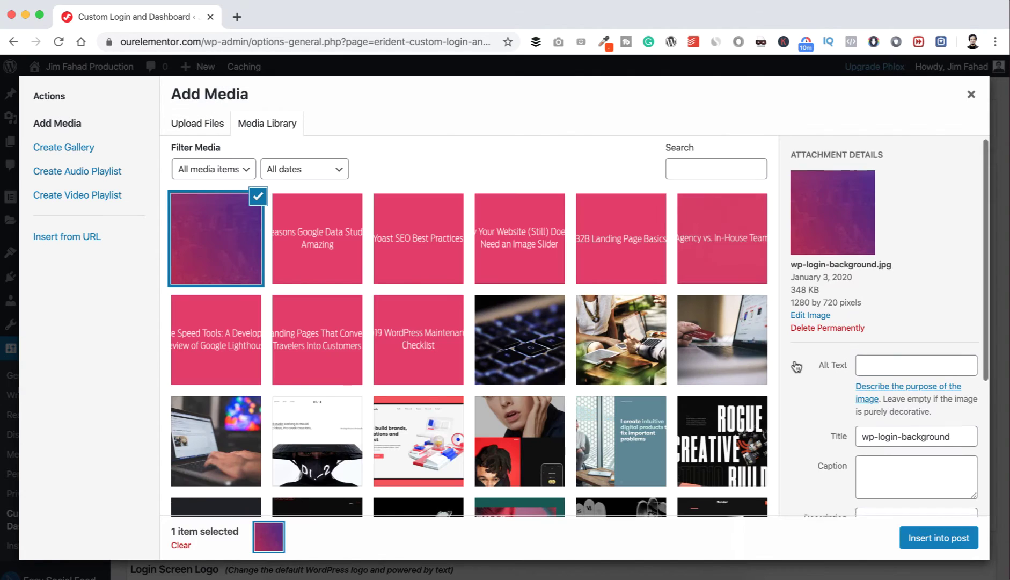
{"action": "left_click", "coordinate": [918, 539]}
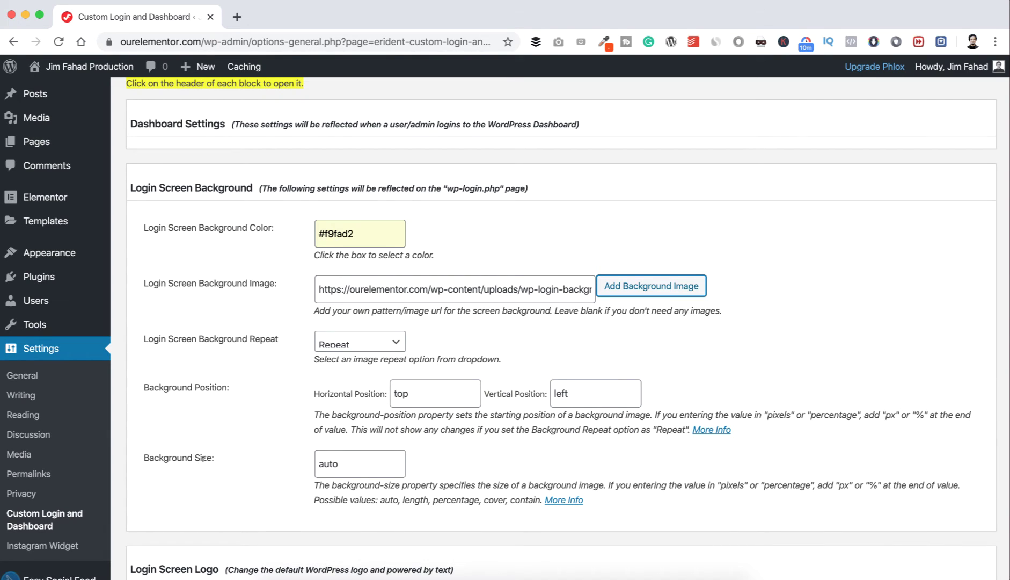
Step: Change Background Size from auto to cover, save the changes, and bring up the Firefox login page
{"action": "left_click_drag", "start_coordinate": [344, 463], "coordinate": [303, 467]}
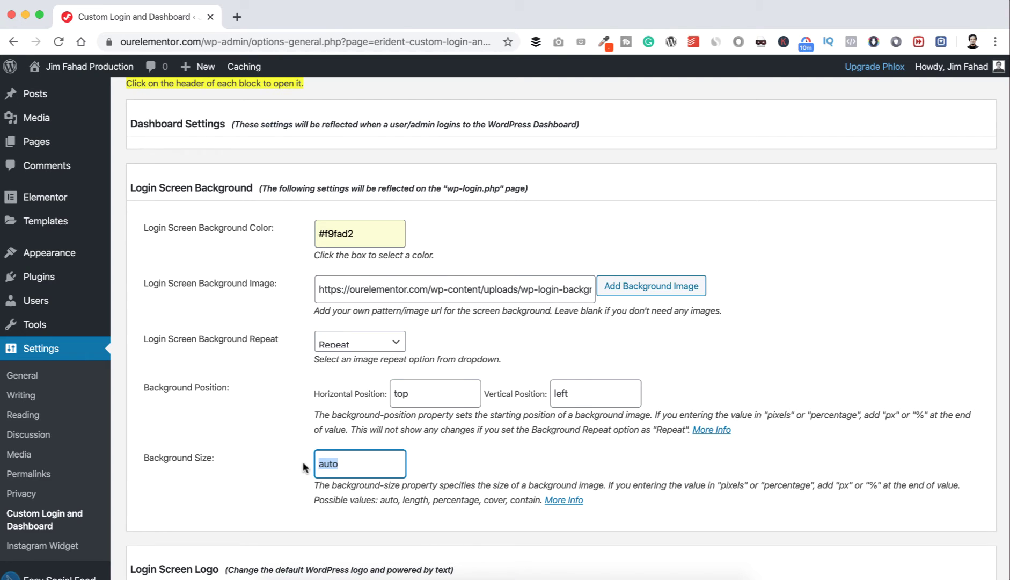
{"action": "type", "text": "cove"}
{"action": "type", "text": "r"}
{"action": "left_click", "coordinate": [254, 465]}
{"action": "scroll", "coordinate": [254, 466], "scroll_direction": "down", "scroll_amount": 5}
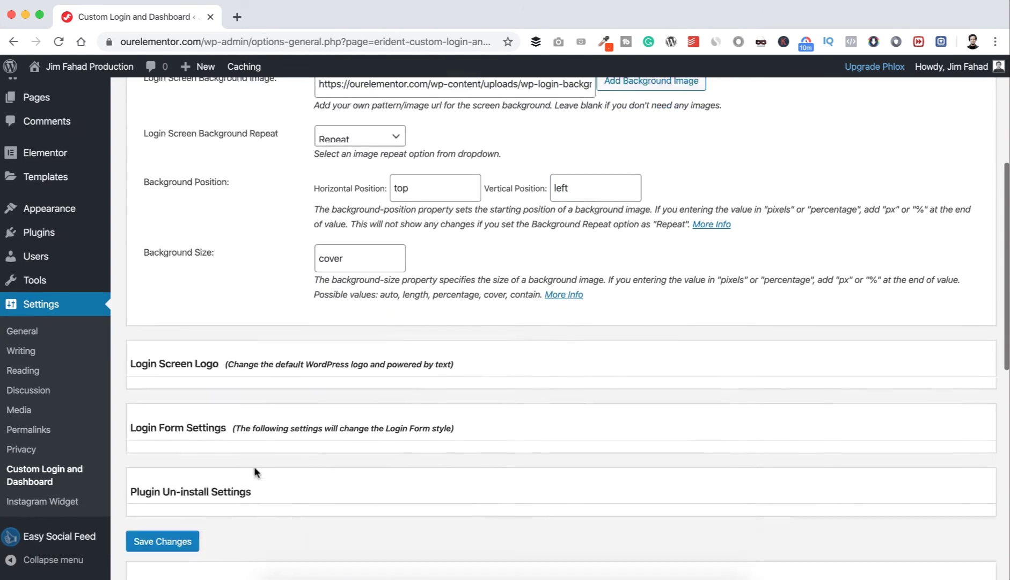
{"action": "left_click", "coordinate": [177, 457]}
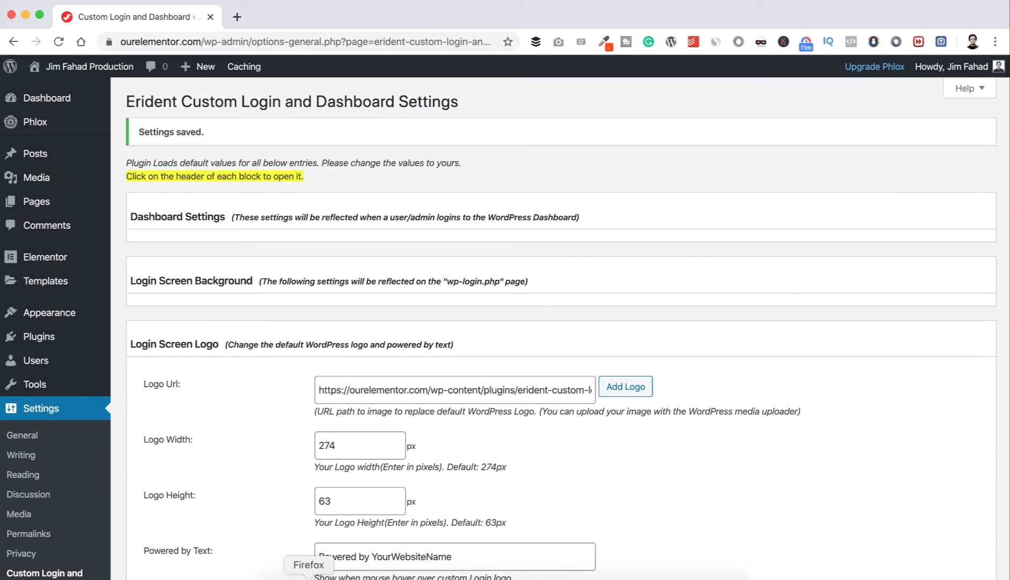
{"action": "left_click", "coordinate": [308, 575]}
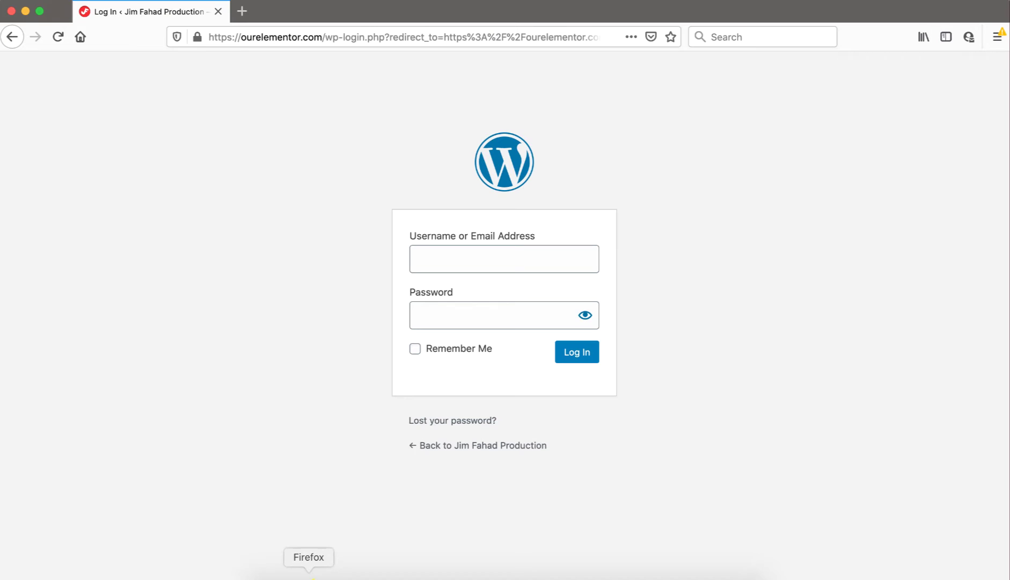
Step: Reload the login page to view the new city background, then return to the Chrome plugin settings
{"action": "left_click", "coordinate": [57, 37]}
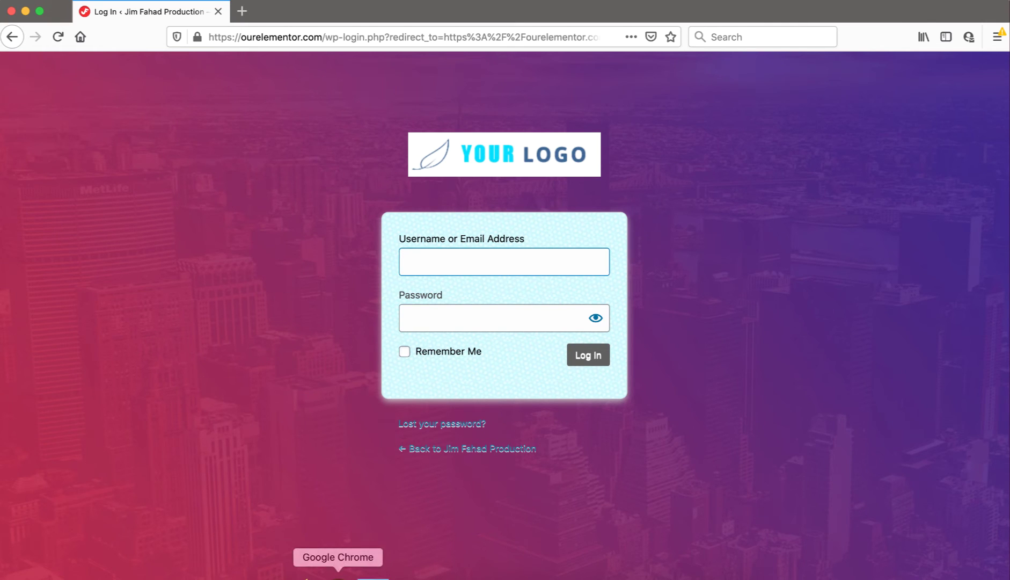
{"action": "left_click", "coordinate": [334, 571]}
{"action": "left_click", "coordinate": [272, 332]}
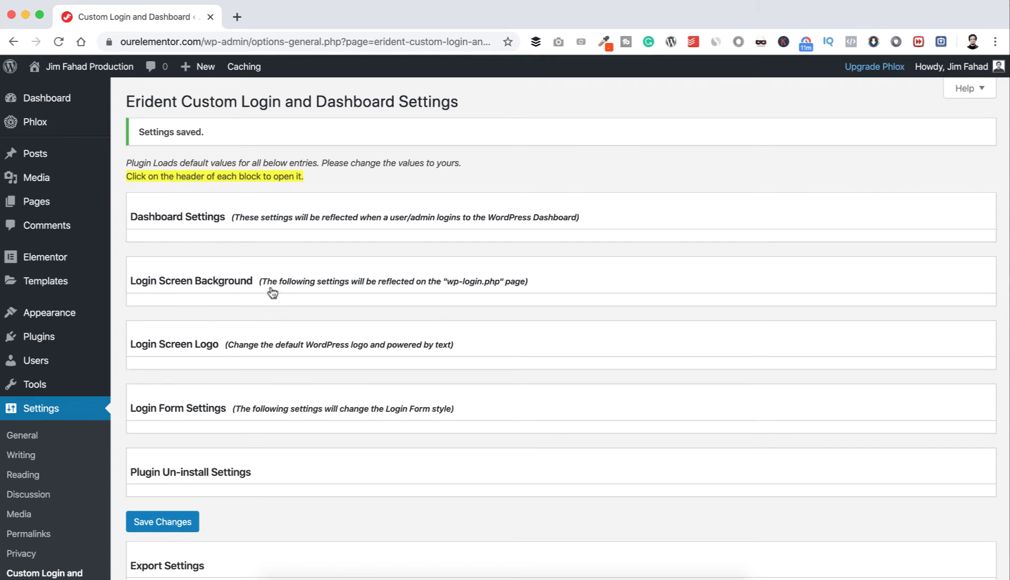
Step: Scroll through the plugin settings and expand the Login Screen Logo section
{"action": "left_click", "coordinate": [271, 287]}
{"action": "scroll", "coordinate": [290, 333], "scroll_direction": "down", "scroll_amount": 2}
{"action": "scroll", "coordinate": [285, 376], "scroll_direction": "down", "scroll_amount": 5}
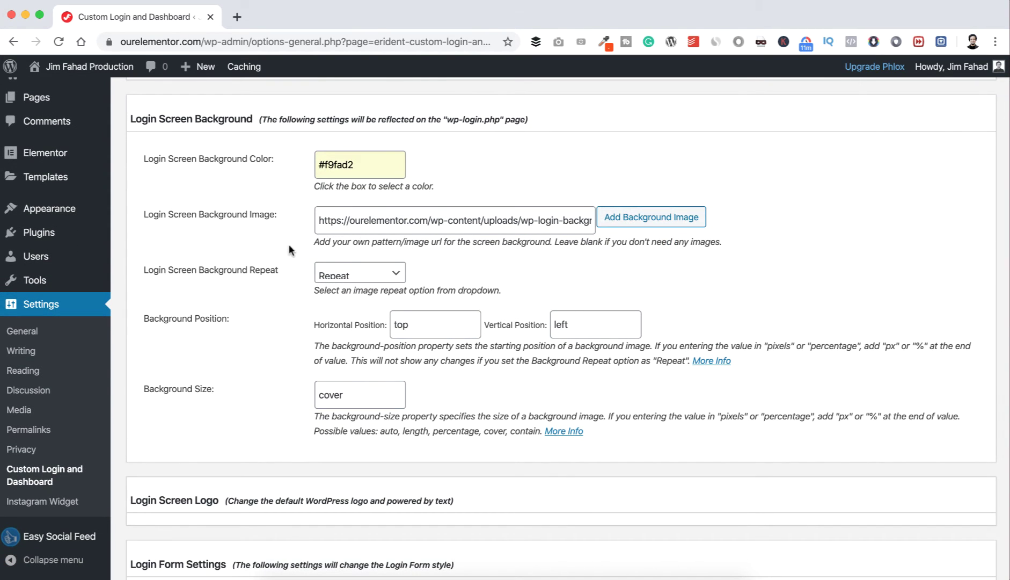
{"action": "scroll", "coordinate": [251, 313], "scroll_direction": "down", "scroll_amount": 4}
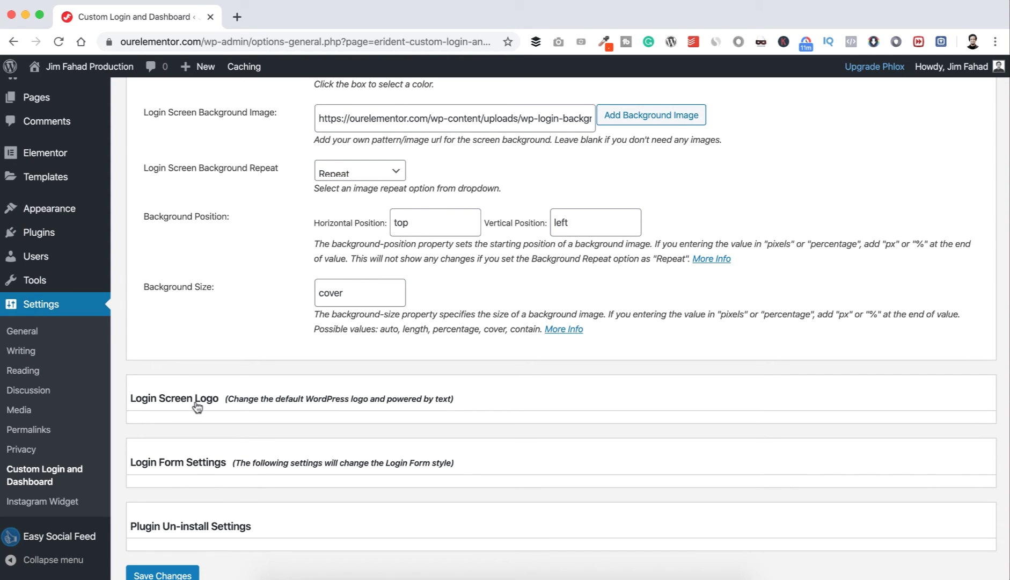
{"action": "left_click", "coordinate": [248, 401]}
{"action": "scroll", "coordinate": [247, 401], "scroll_direction": "down", "scroll_amount": 5}
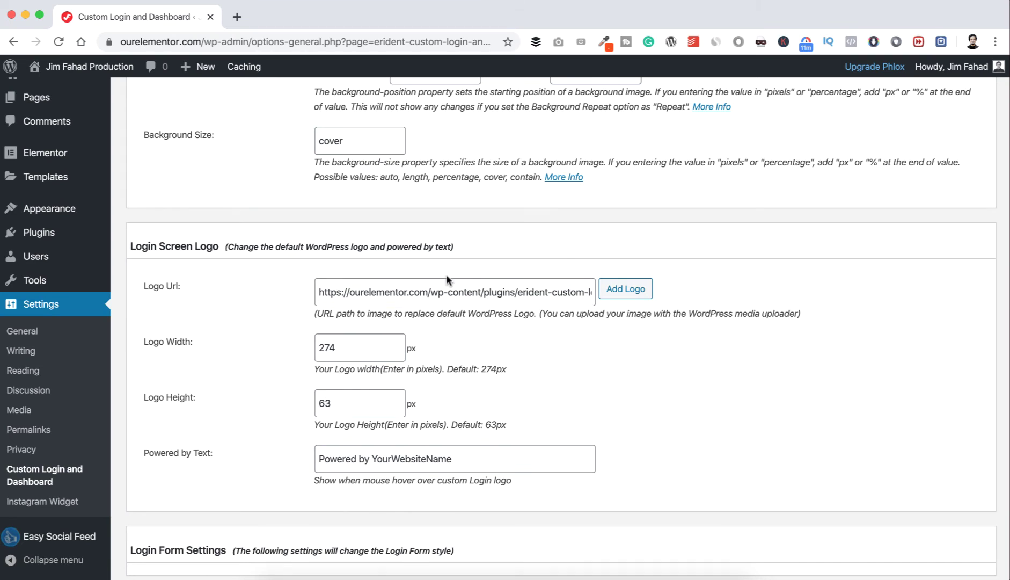
Step: Upload the white digital logo PNG and insert it as the Login Screen Logo URL
{"action": "left_click", "coordinate": [626, 292]}
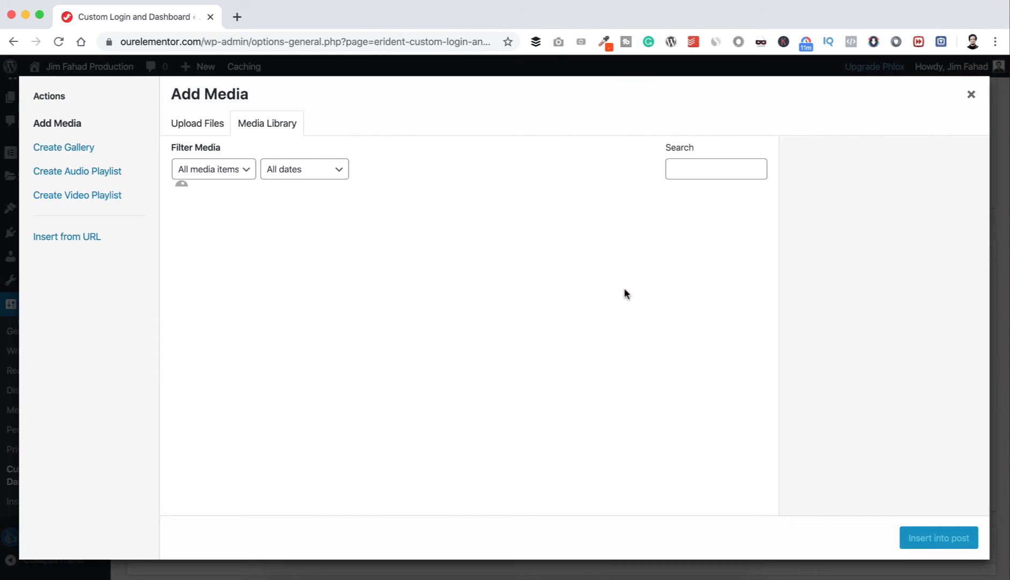
{"action": "left_click", "coordinate": [214, 121]}
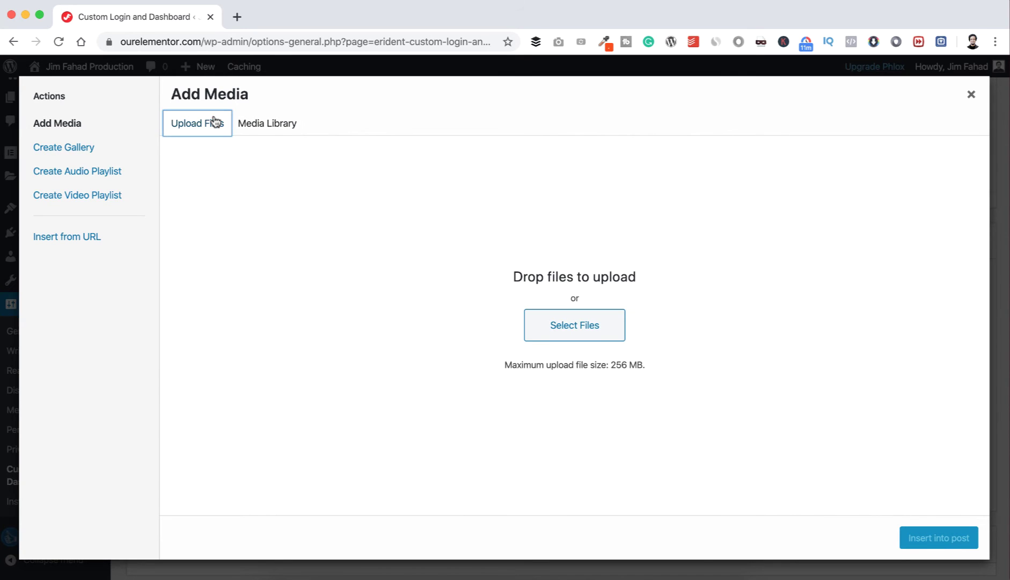
{"action": "left_click", "coordinate": [573, 324]}
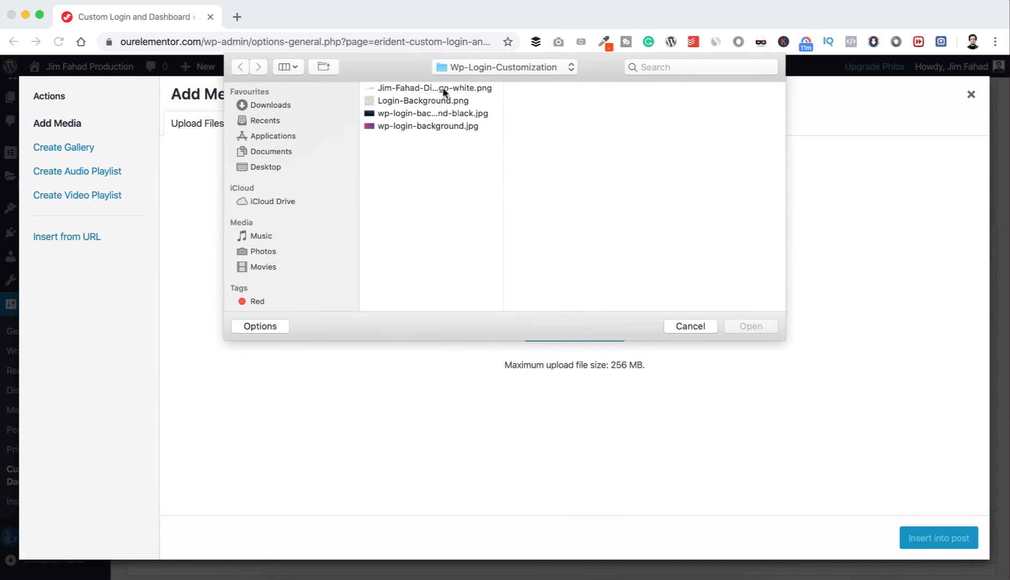
{"action": "left_click", "coordinate": [443, 89]}
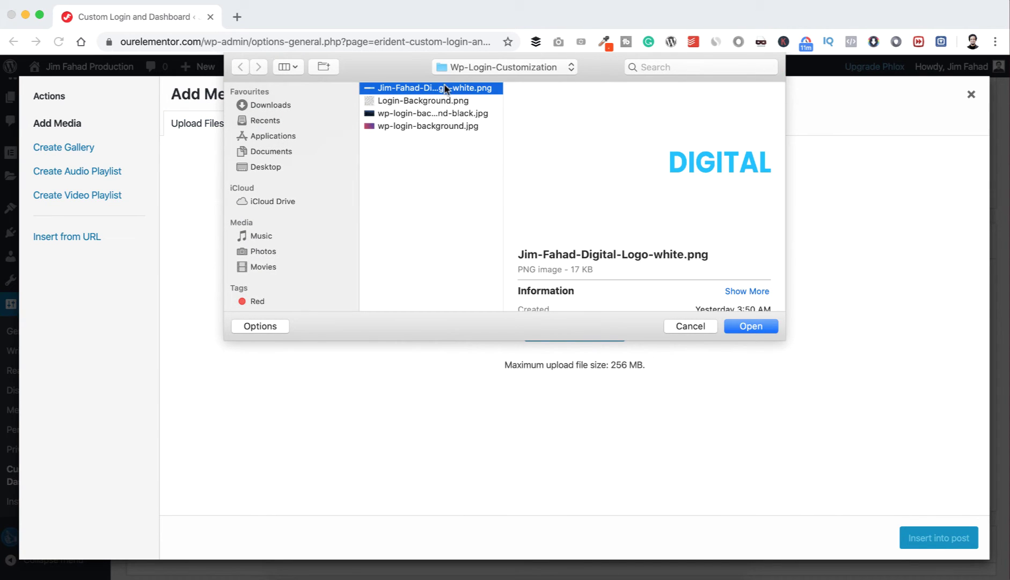
{"action": "left_click", "coordinate": [750, 327]}
{"action": "left_click", "coordinate": [923, 538]}
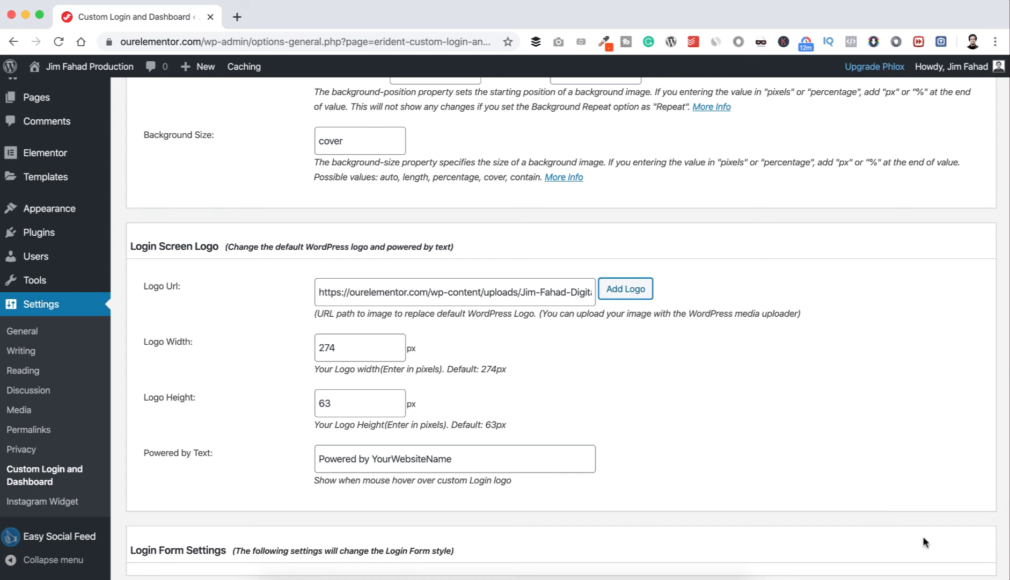
Step: Replace the Powered by Text with the site owner's brand name and save the settings
{"action": "scroll", "coordinate": [671, 395], "scroll_direction": "down", "scroll_amount": 1}
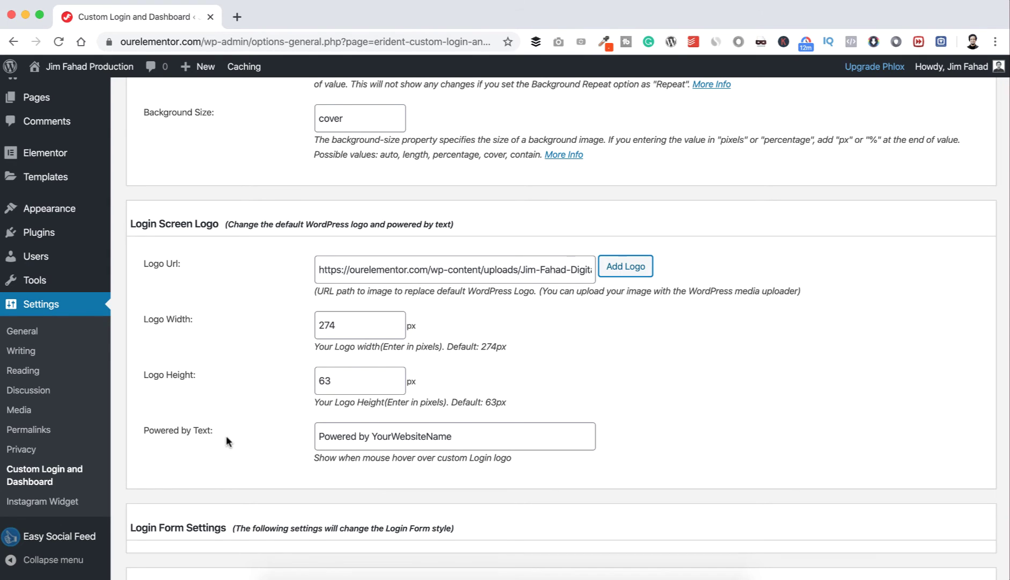
{"action": "left_click_drag", "start_coordinate": [462, 435], "coordinate": [284, 435]}
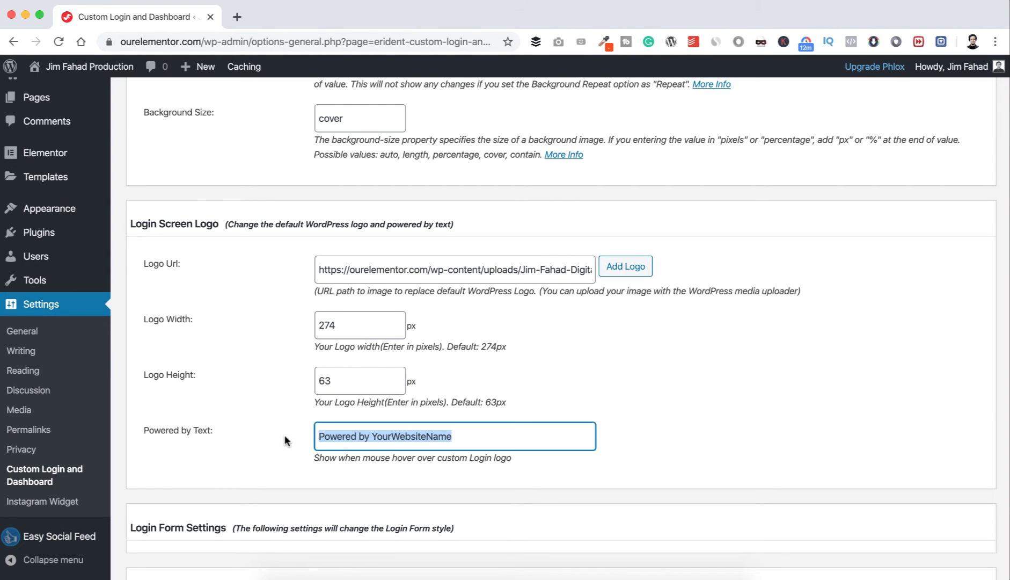
{"action": "type", "text": "Jim Fahad"}
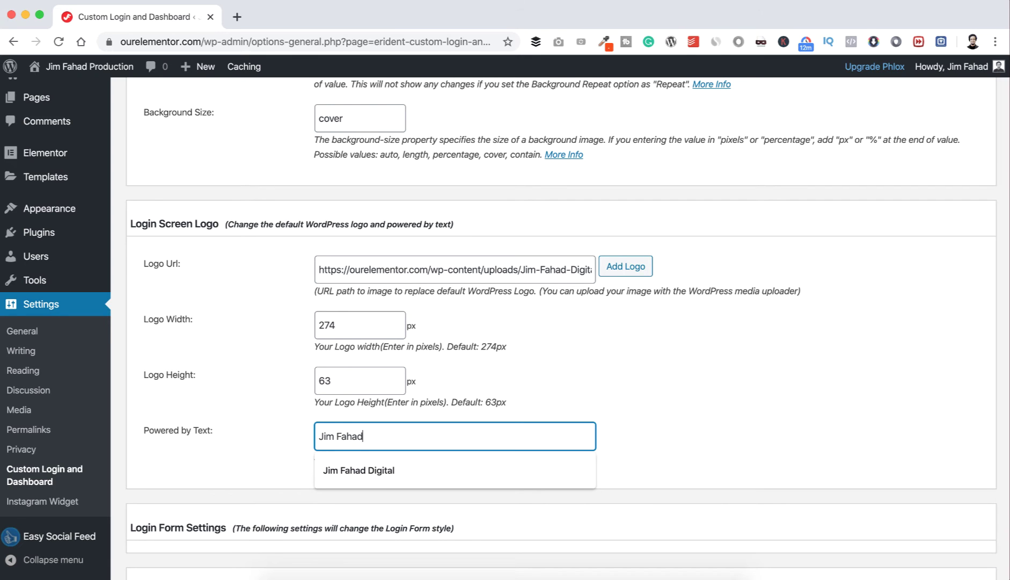
{"action": "left_click", "coordinate": [356, 469]}
{"action": "scroll", "coordinate": [275, 456], "scroll_direction": "down", "scroll_amount": 4}
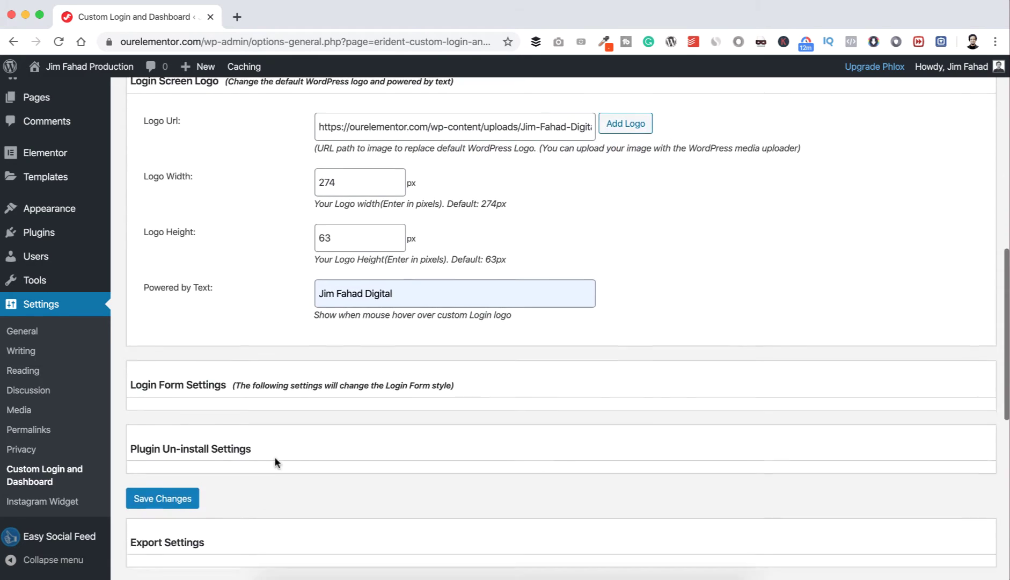
{"action": "left_click", "coordinate": [189, 452]}
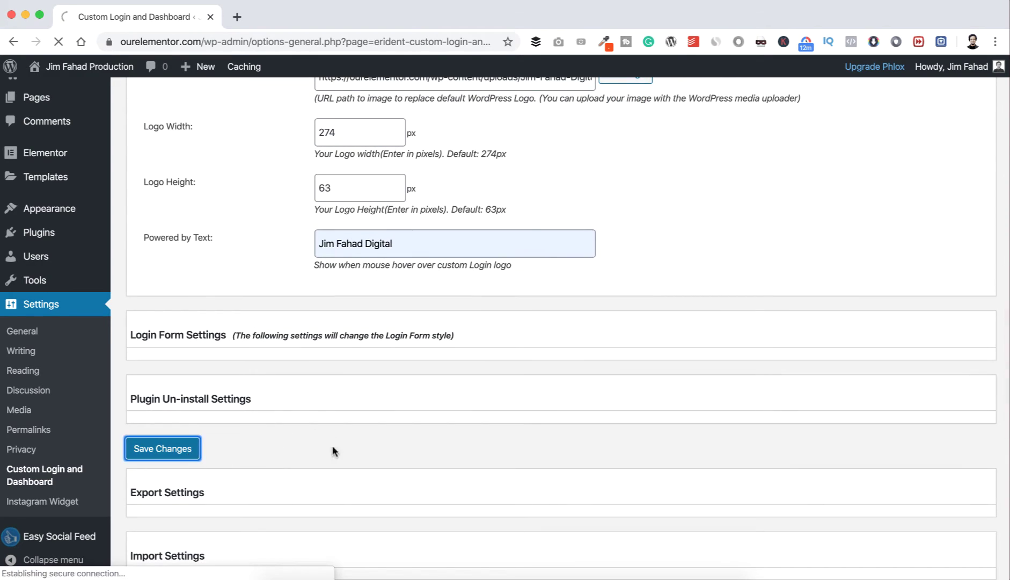
{"action": "left_click", "coordinate": [311, 569]}
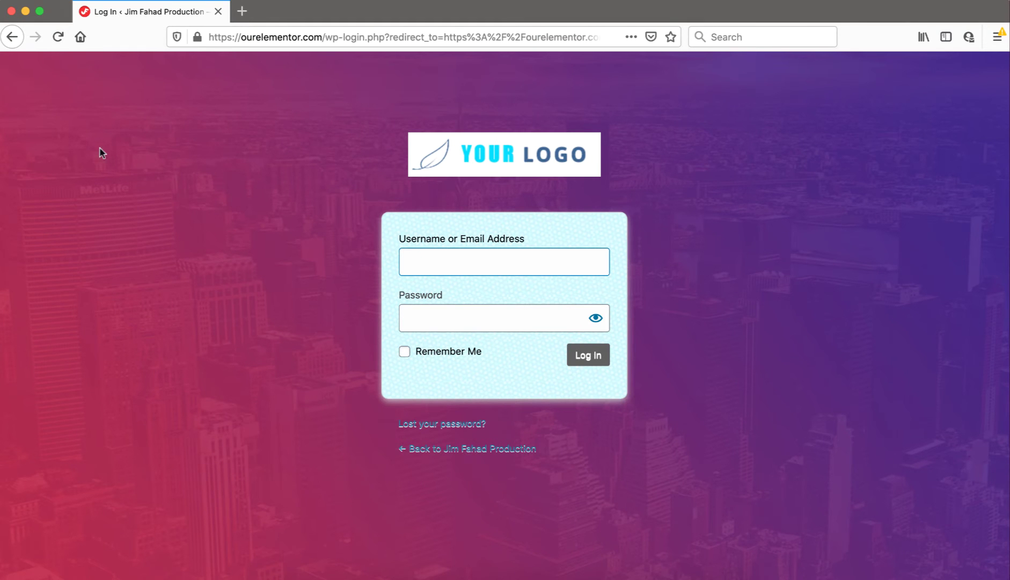
{"action": "left_click", "coordinate": [60, 45]}
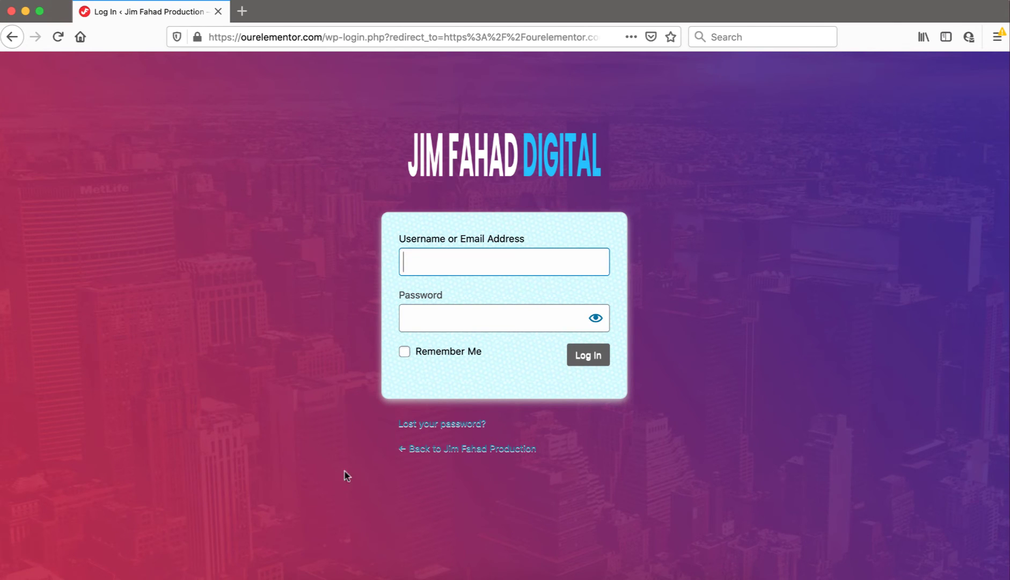
{"action": "left_click", "coordinate": [342, 570]}
Step: Set Logo Width to 275 and Logo Height from 63 to 25, then save
{"action": "scroll", "coordinate": [218, 344], "scroll_direction": "down", "scroll_amount": 5}
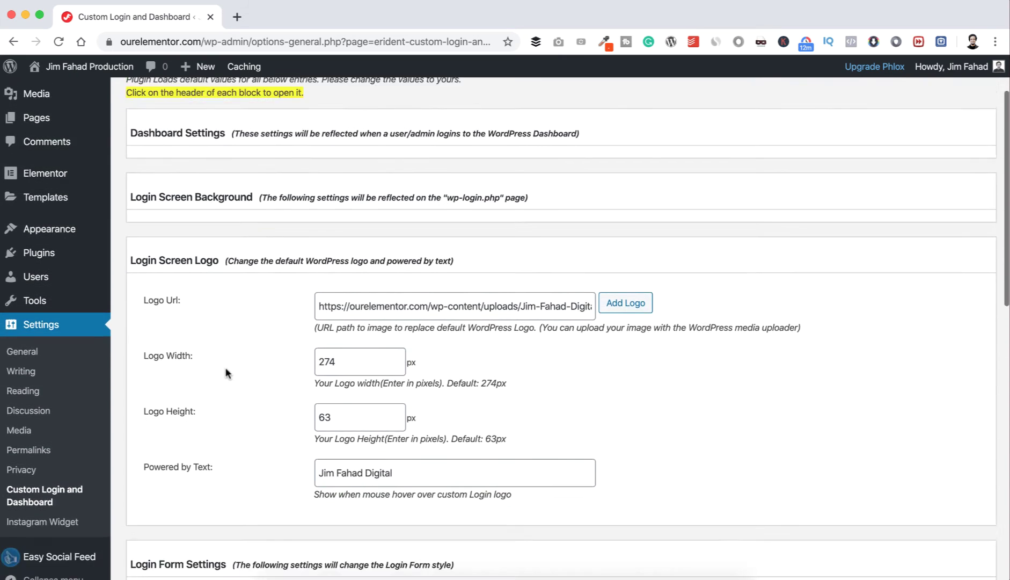
{"action": "left_click_drag", "start_coordinate": [329, 330], "coordinate": [331, 328]}
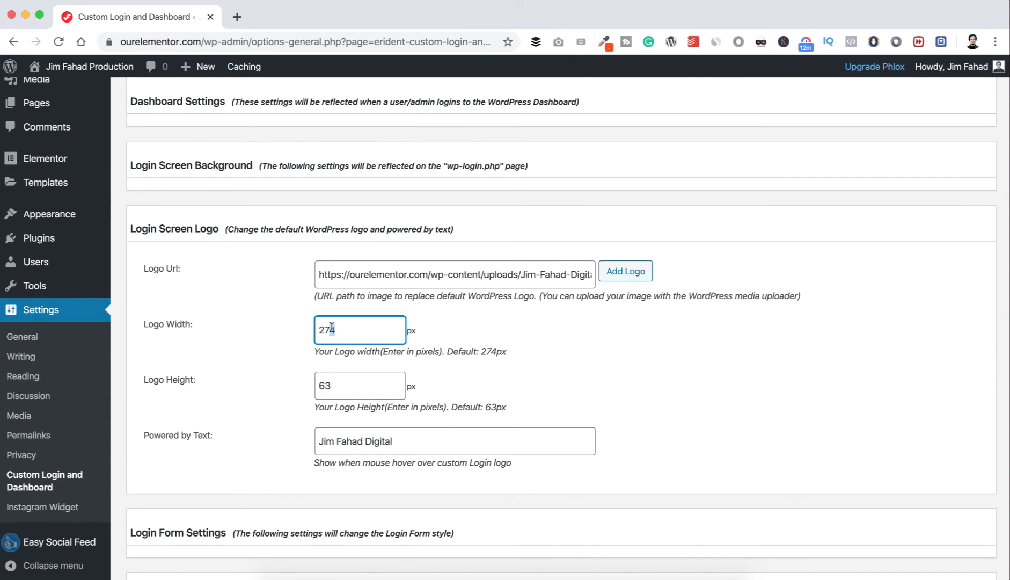
{"action": "type", "text": "5"}
{"action": "left_click", "coordinate": [333, 384]}
{"action": "left_click_drag", "start_coordinate": [334, 383], "coordinate": [317, 384]}
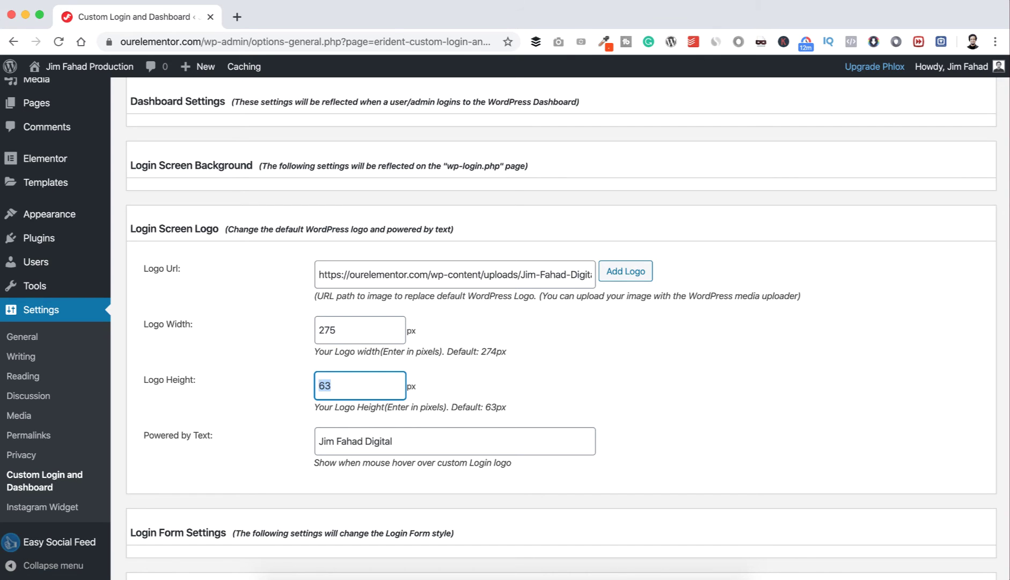
{"action": "type", "text": "25"}
{"action": "scroll", "coordinate": [286, 419], "scroll_direction": "down", "scroll_amount": 5}
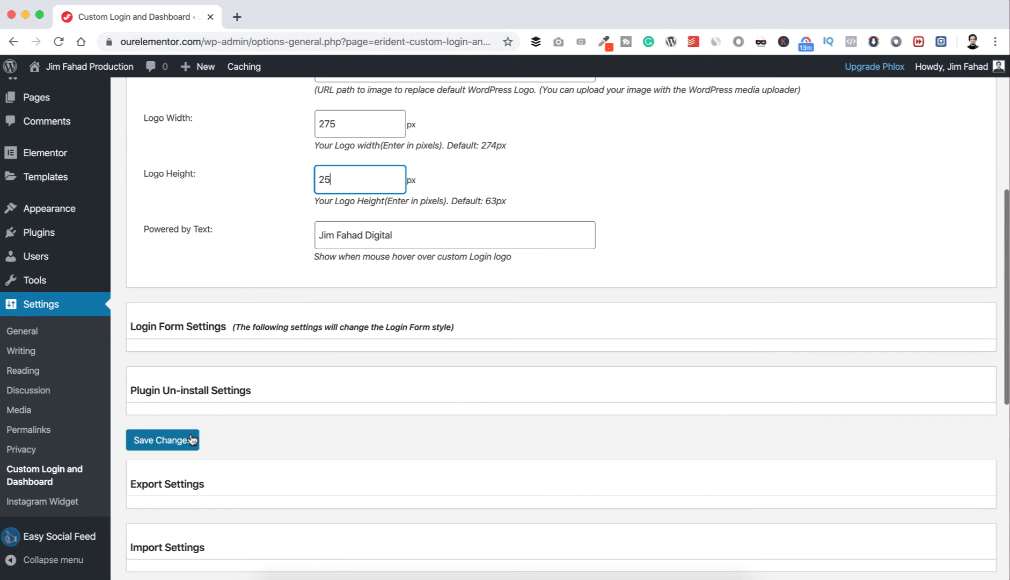
{"action": "left_click", "coordinate": [191, 439]}
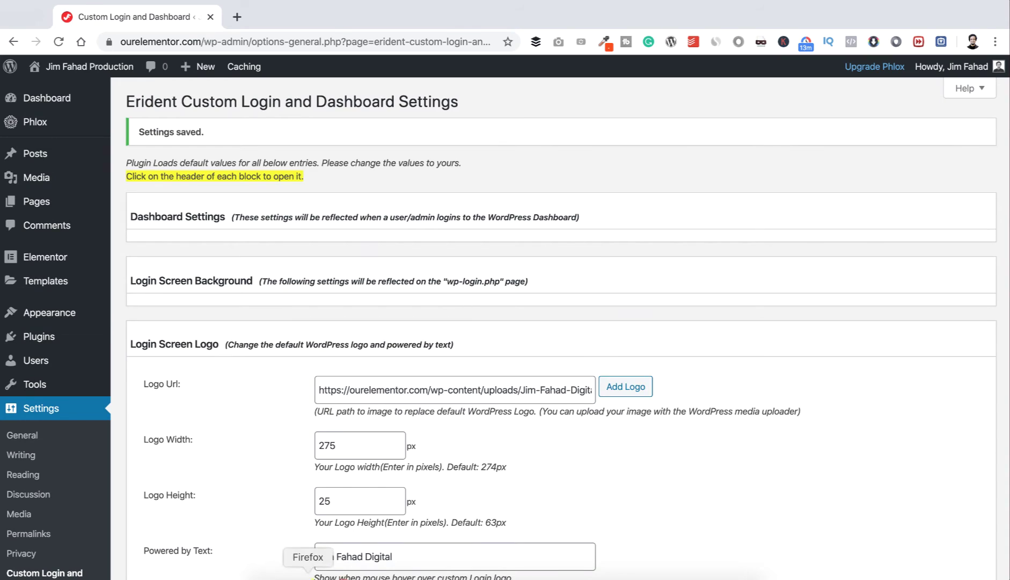
{"action": "left_click", "coordinate": [308, 574]}
Step: Reload the login page to check the logo size, then expand the Login Form Settings section
{"action": "left_click", "coordinate": [58, 37]}
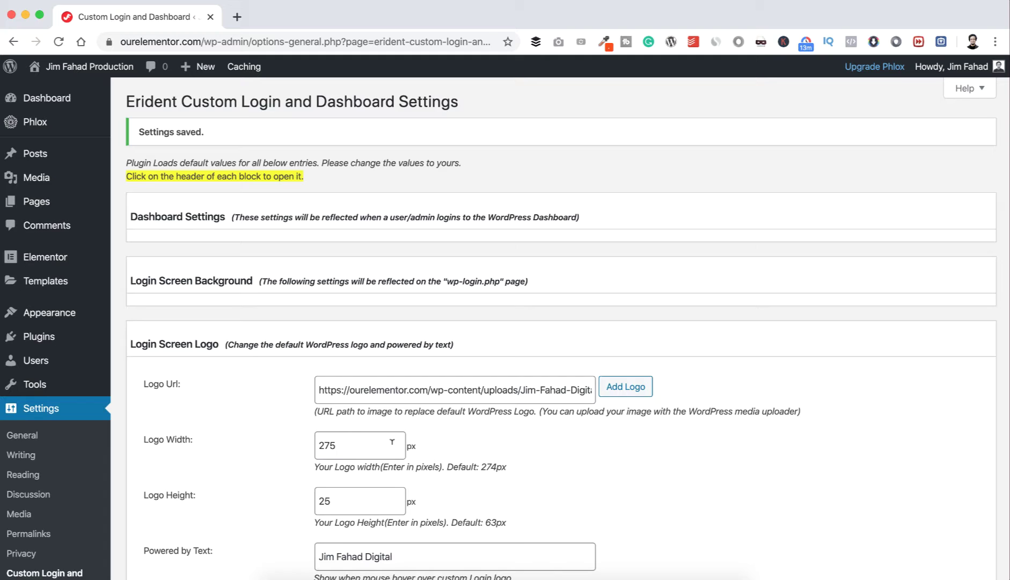
{"action": "scroll", "coordinate": [392, 442], "scroll_direction": "down", "scroll_amount": 5}
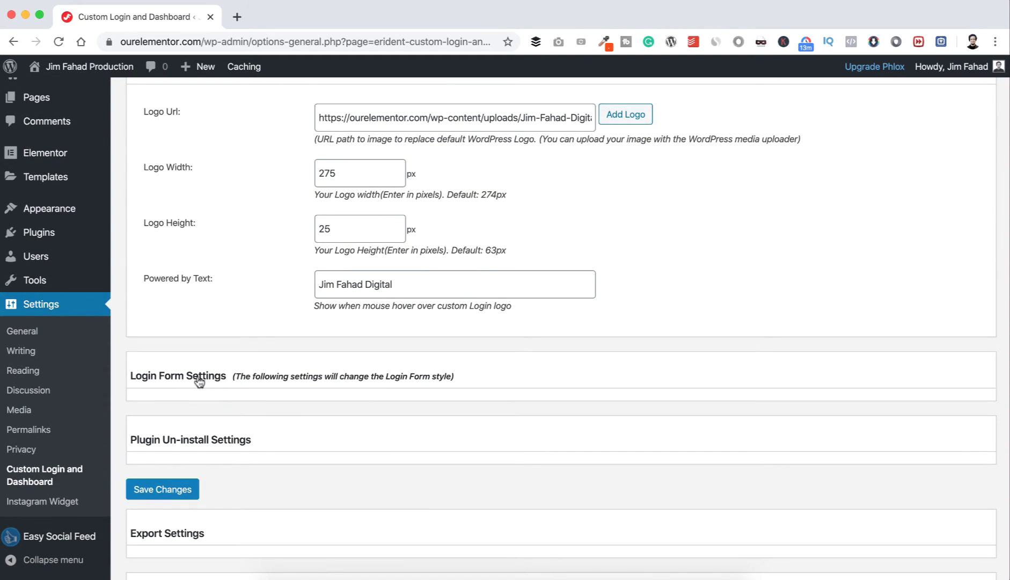
{"action": "left_click", "coordinate": [219, 381]}
{"action": "scroll", "coordinate": [240, 403], "scroll_direction": "down", "scroll_amount": 3}
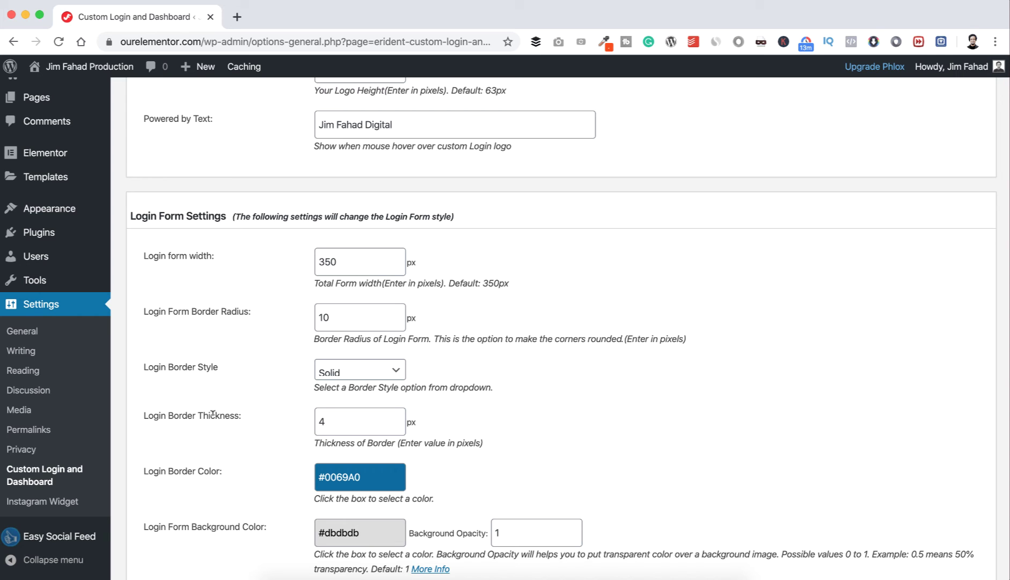
Step: Compare the live wp-login page in Firefox against the Erident settings in Chrome
{"action": "left_click", "coordinate": [309, 576]}
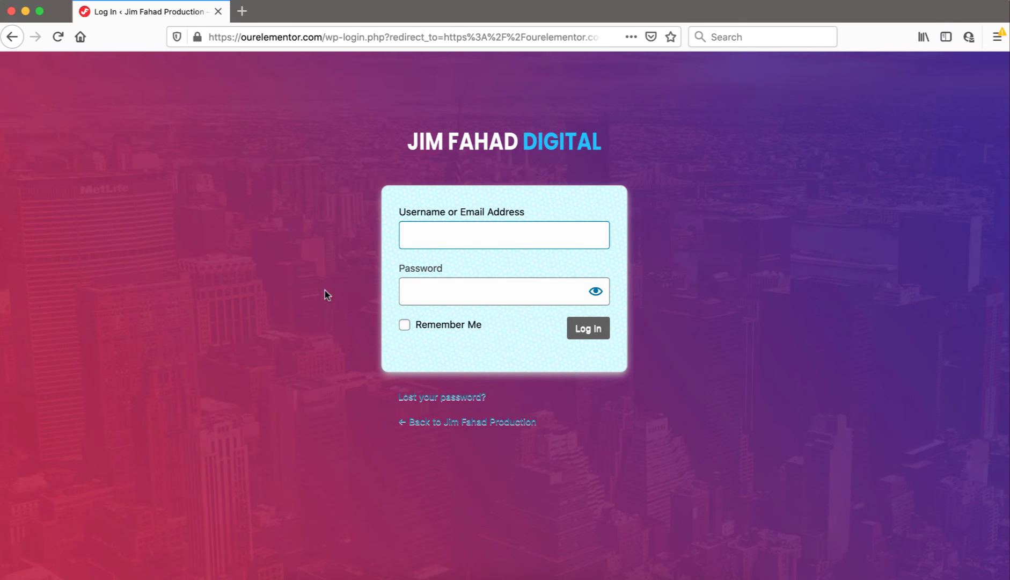
{"action": "left_click", "coordinate": [337, 576]}
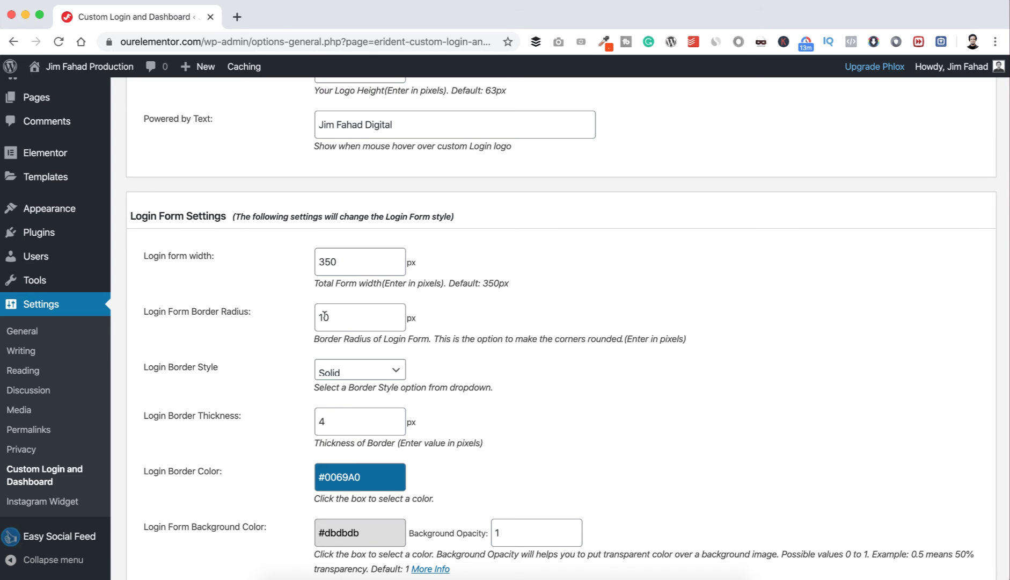
{"action": "scroll", "coordinate": [283, 357], "scroll_direction": "down", "scroll_amount": 8}
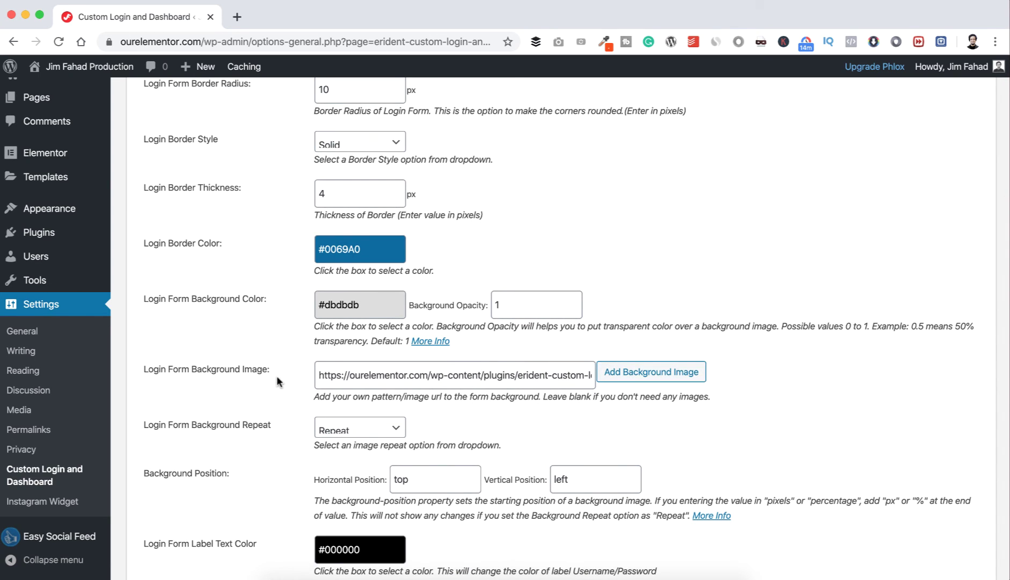
{"action": "left_click", "coordinate": [310, 575]}
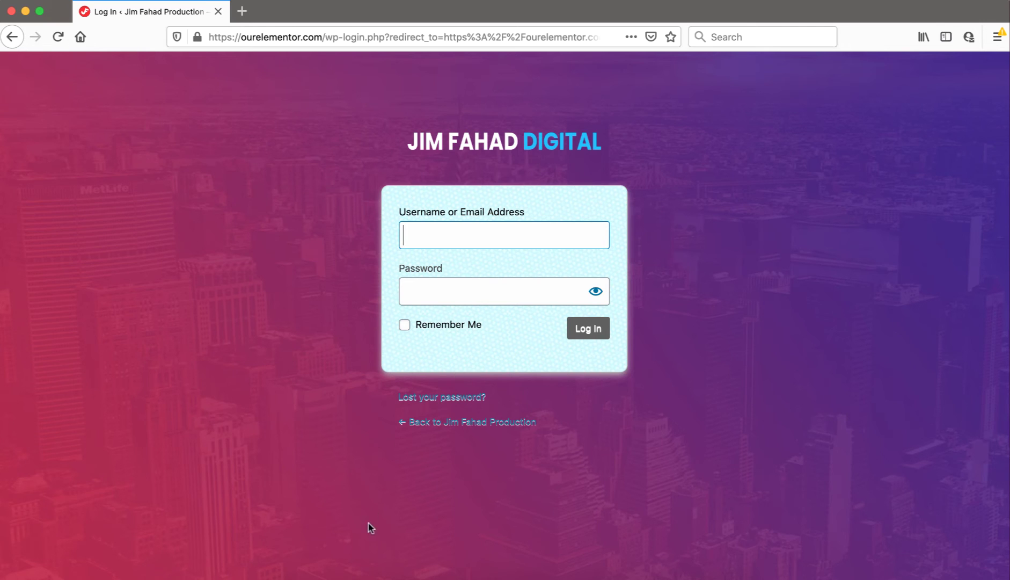
Step: Clear the Login Form Background Image URL field
{"action": "left_click", "coordinate": [334, 574]}
{"action": "left_click", "coordinate": [409, 380]}
{"action": "key", "text": "super+a"}
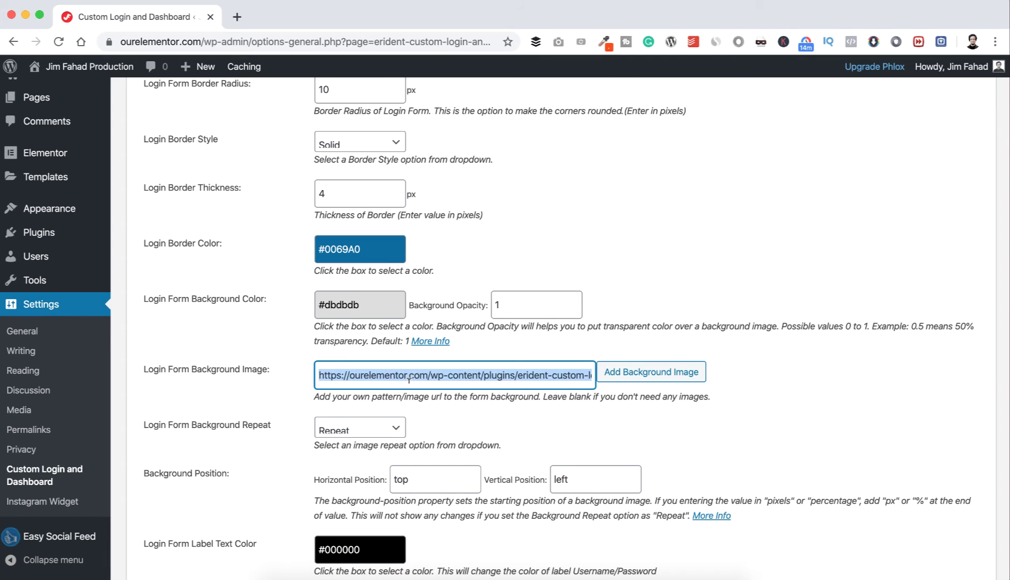
{"action": "key", "text": "BackSpace"}
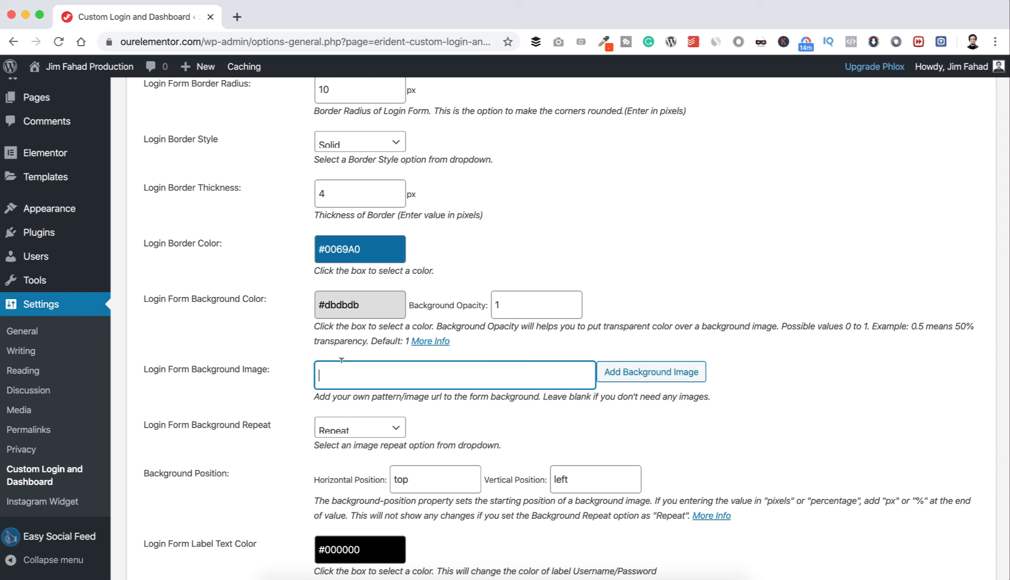
{"action": "left_click", "coordinate": [307, 358]}
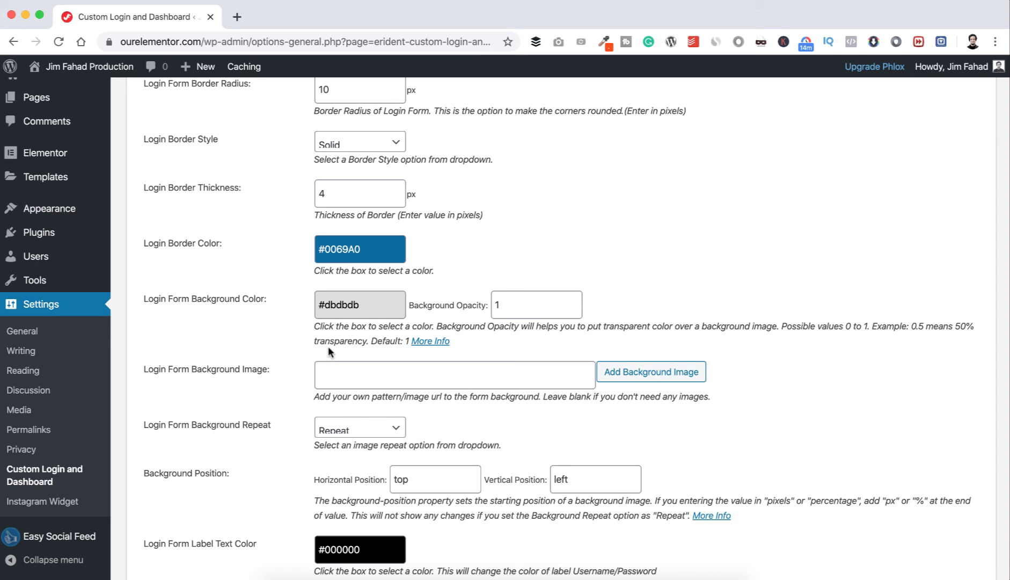
Step: Set the login form Background Color to #ffffff and Background Opacity to .5
{"action": "double_click", "coordinate": [365, 303]}
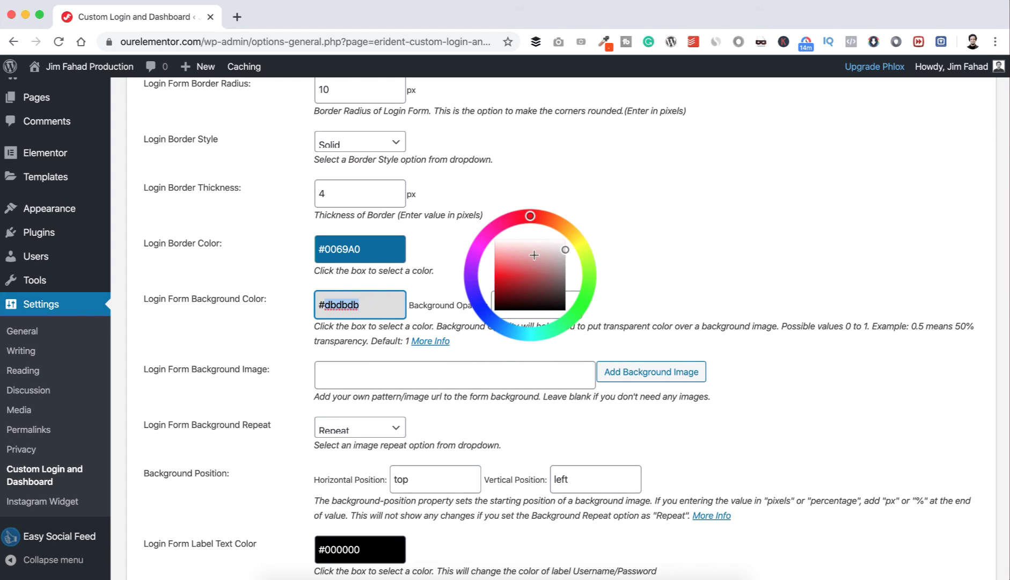
{"action": "left_click_drag", "start_coordinate": [533, 255], "coordinate": [532, 238]}
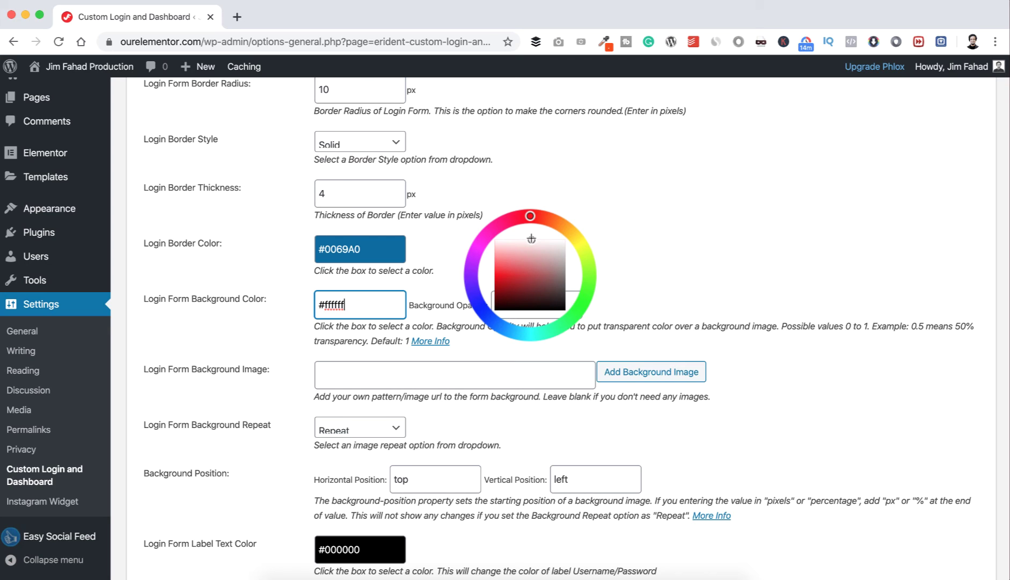
{"action": "left_click", "coordinate": [451, 243]}
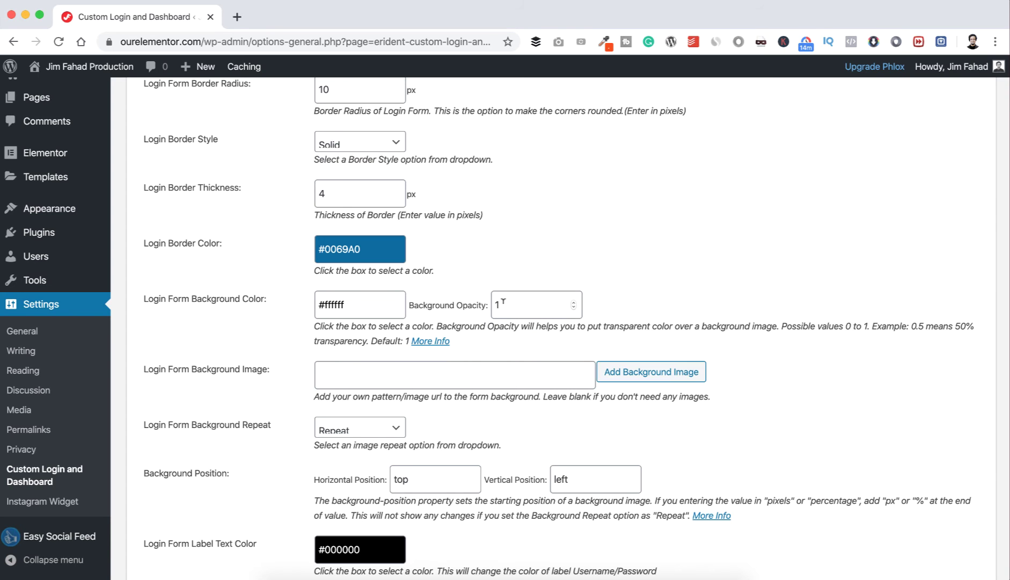
{"action": "left_click_drag", "start_coordinate": [503, 302], "coordinate": [493, 299]}
{"action": "type", "text": ".5"}
{"action": "left_click", "coordinate": [591, 254]}
{"action": "scroll", "coordinate": [591, 254], "scroll_direction": "down", "scroll_amount": 15}
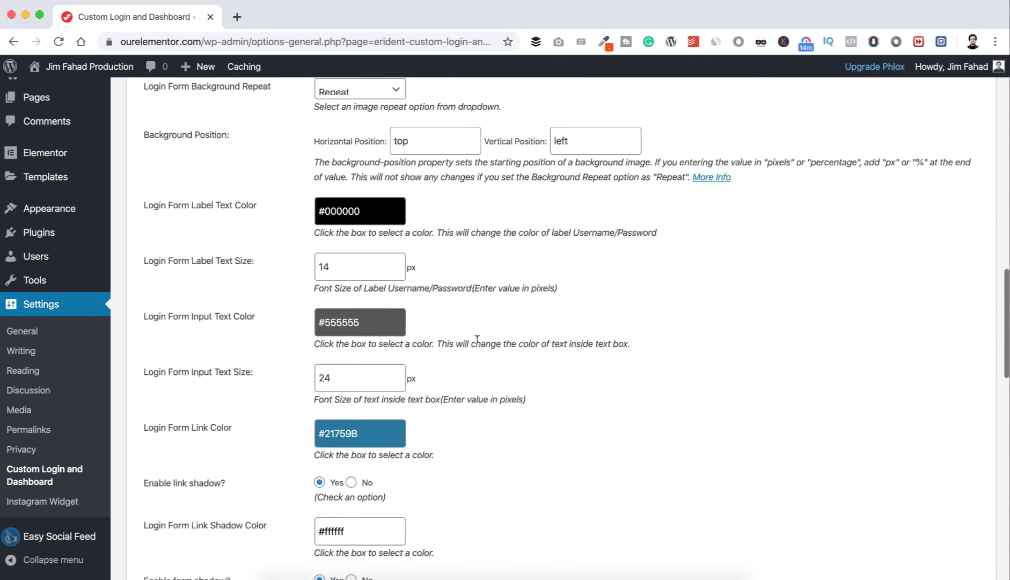
Step: Save the form settings and reload the login page in Firefox
{"action": "left_click", "coordinate": [186, 477]}
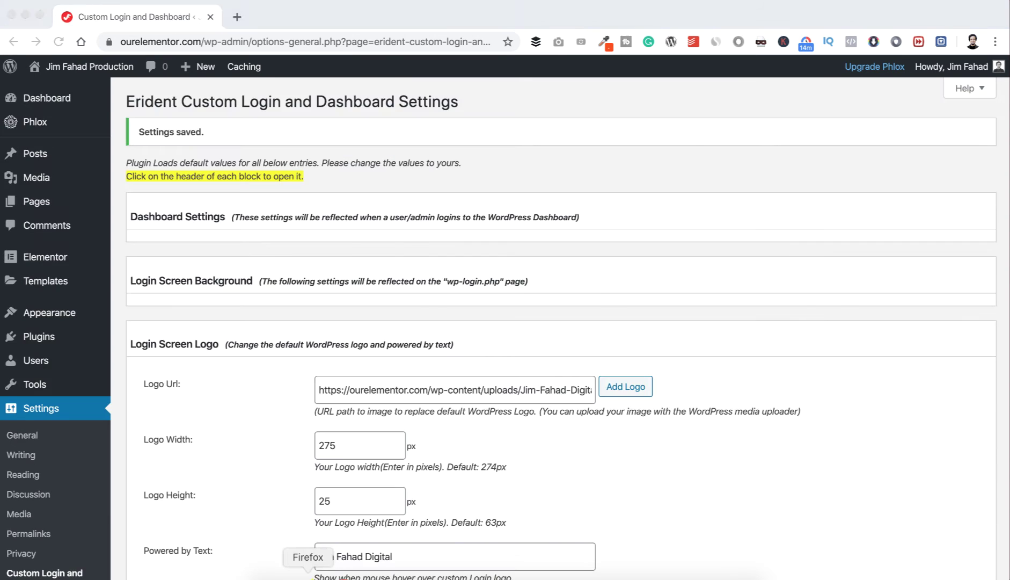
{"action": "left_click", "coordinate": [308, 574]}
{"action": "left_click", "coordinate": [58, 36]}
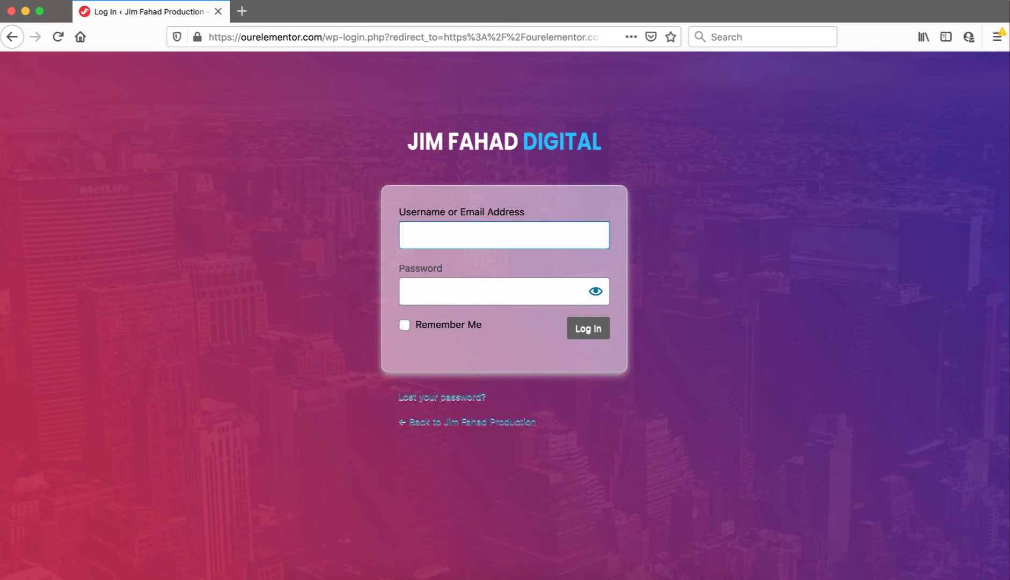
Step: Upload Login-Background.png and insert it as the Login Form Background Image
{"action": "left_click", "coordinate": [337, 576]}
{"action": "scroll", "coordinate": [309, 404], "scroll_direction": "down", "scroll_amount": 6}
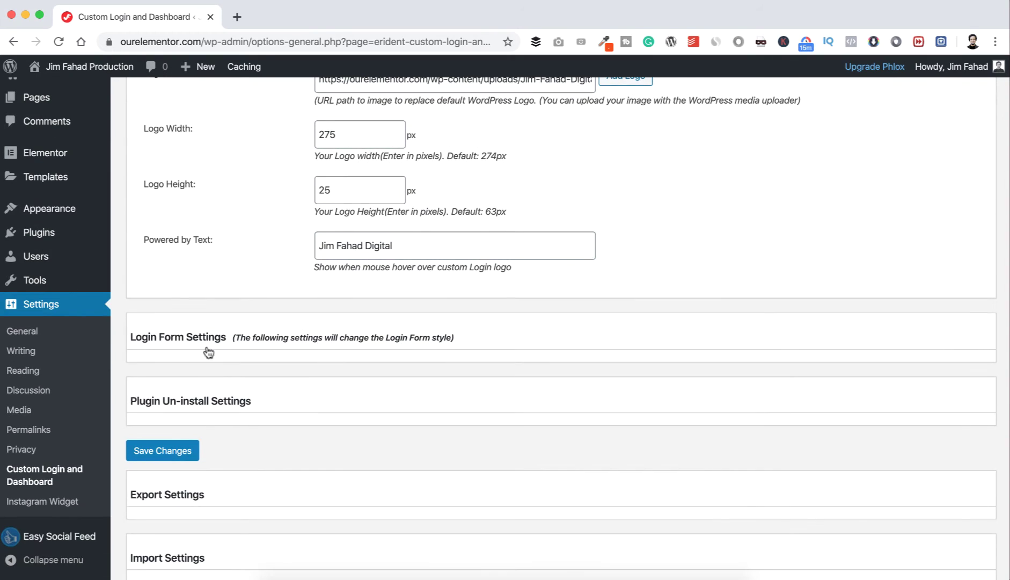
{"action": "left_click", "coordinate": [185, 337]}
{"action": "scroll", "coordinate": [243, 402], "scroll_direction": "down", "scroll_amount": 5}
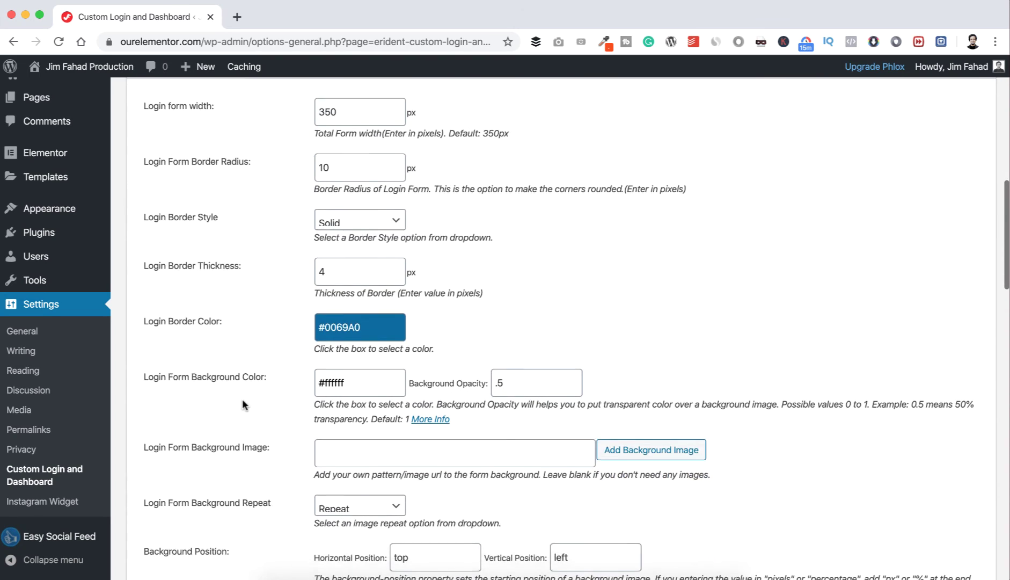
{"action": "left_click", "coordinate": [651, 376]}
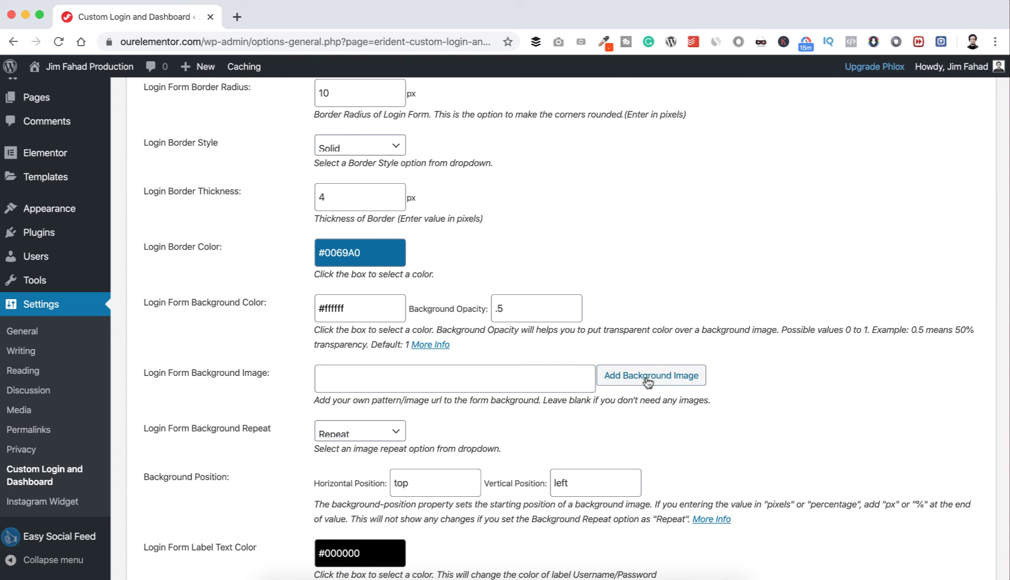
{"action": "left_click", "coordinate": [215, 126]}
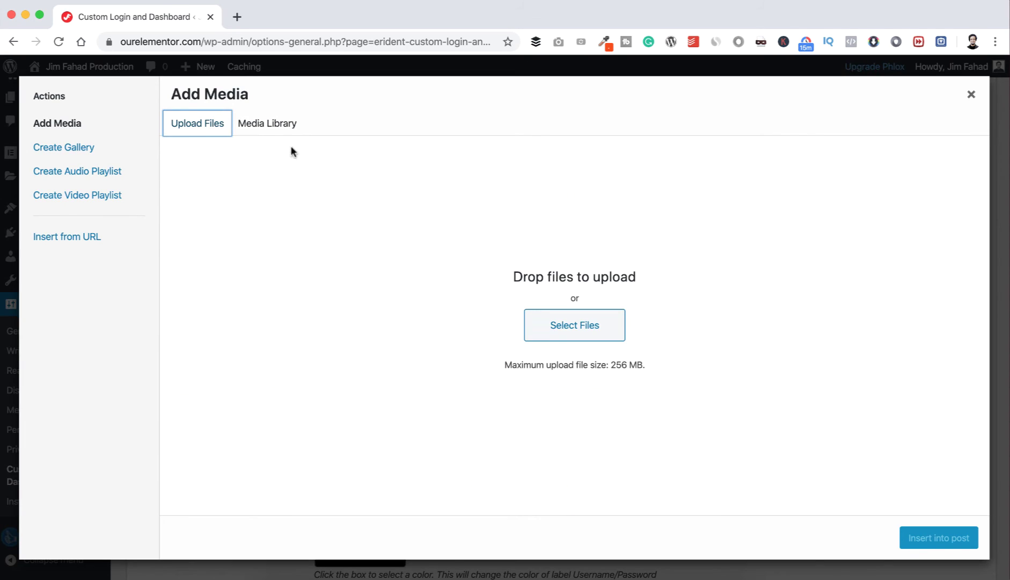
{"action": "left_click", "coordinate": [540, 325]}
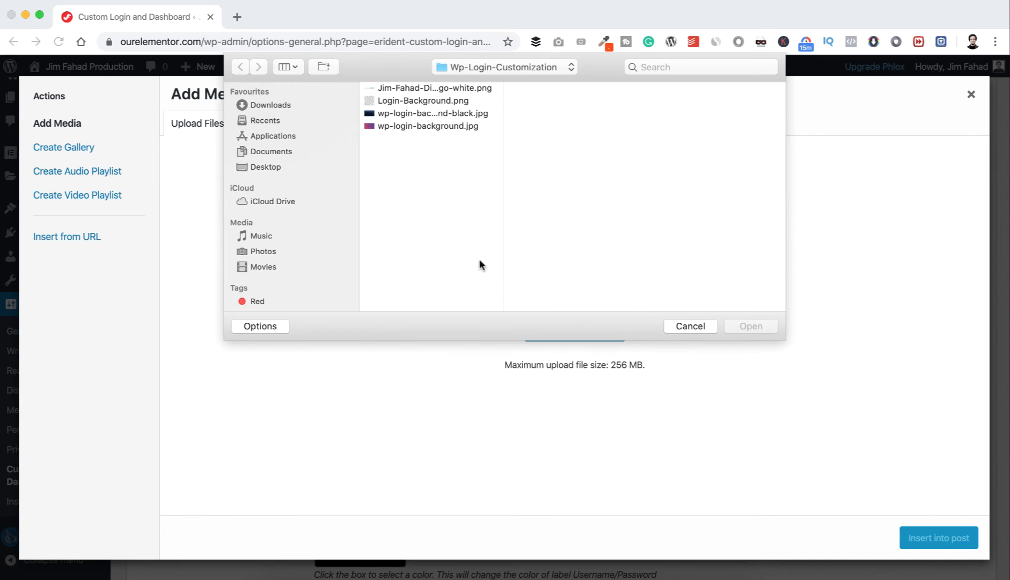
{"action": "left_click", "coordinate": [415, 102]}
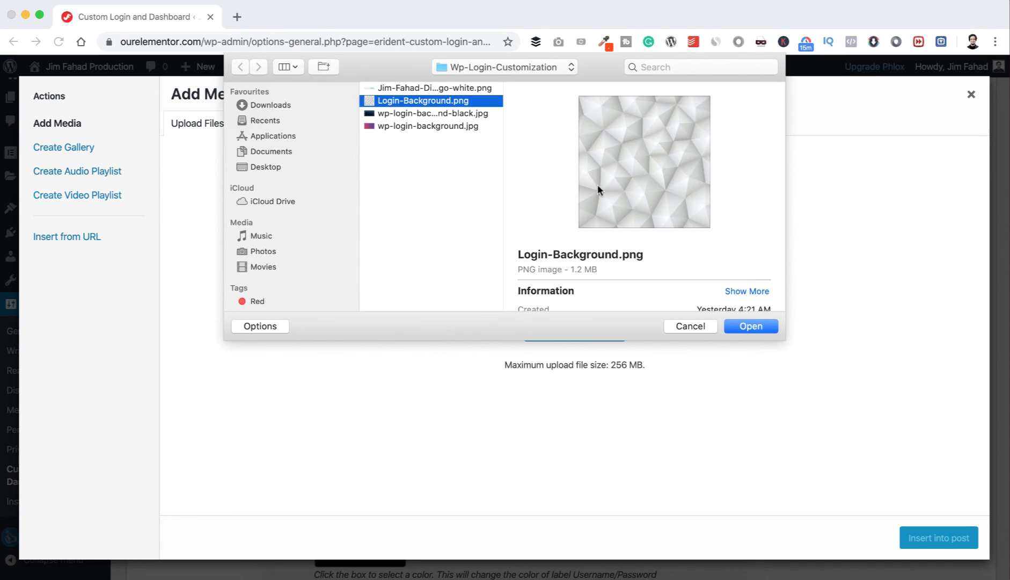
{"action": "left_click", "coordinate": [746, 326]}
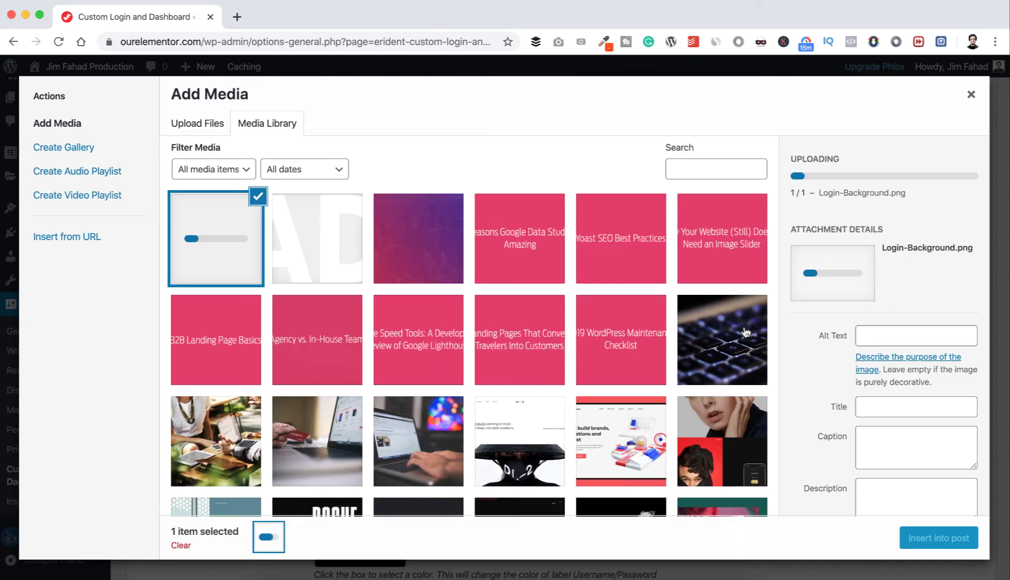
{"action": "left_click", "coordinate": [919, 539]}
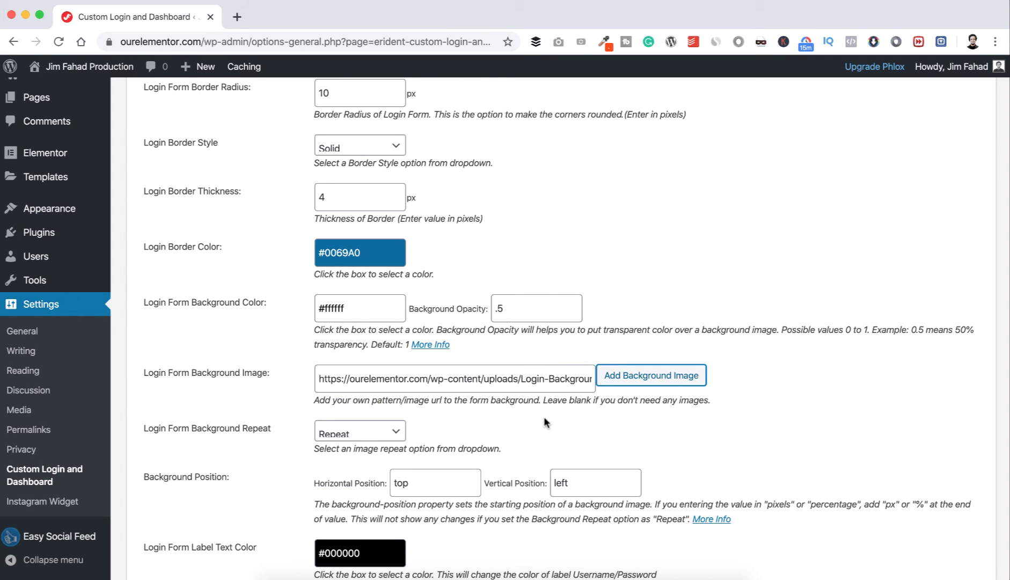
Step: Change the Login Form Link Color from #21759B to white #ffffff
{"action": "scroll", "coordinate": [544, 417], "scroll_direction": "down", "scroll_amount": 4}
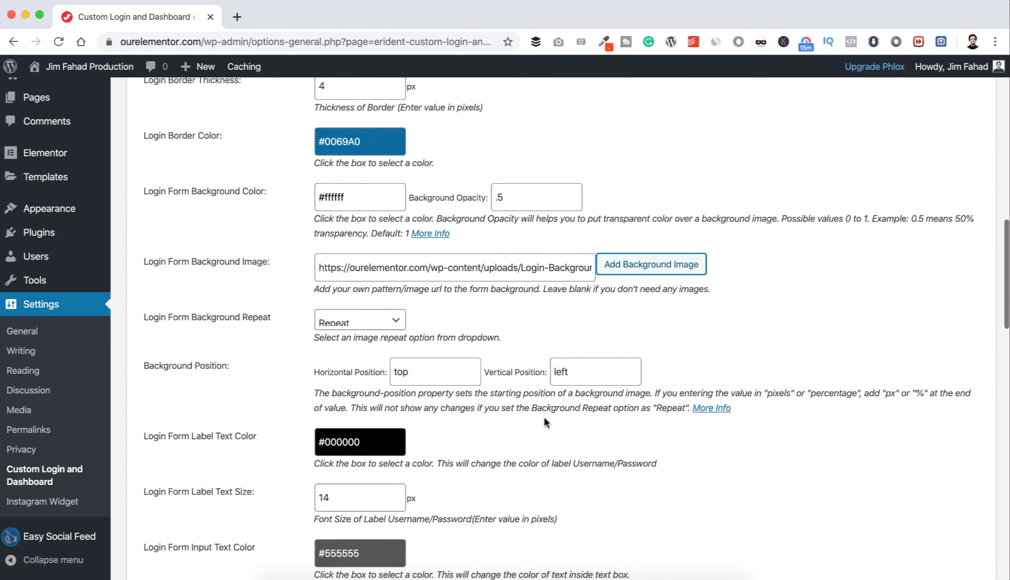
{"action": "scroll", "coordinate": [544, 423], "scroll_direction": "down", "scroll_amount": 2}
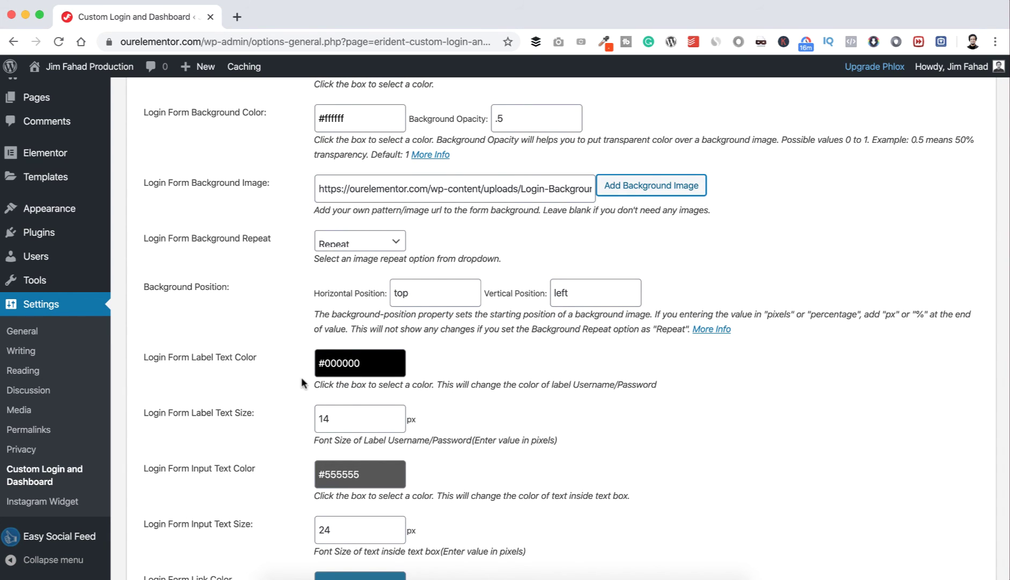
{"action": "scroll", "coordinate": [304, 382], "scroll_direction": "down", "scroll_amount": 1}
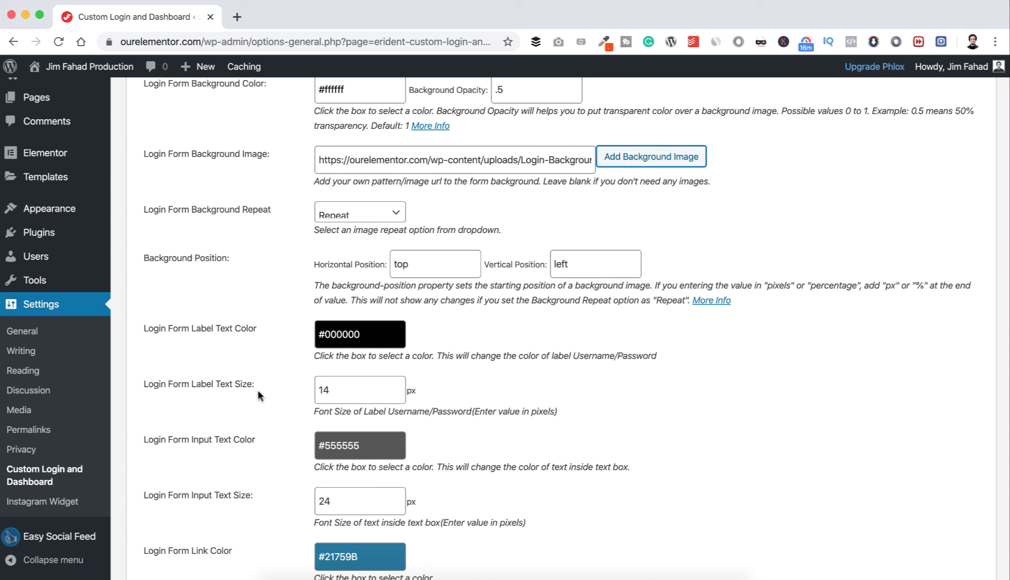
{"action": "scroll", "coordinate": [257, 391], "scroll_direction": "down", "scroll_amount": 1}
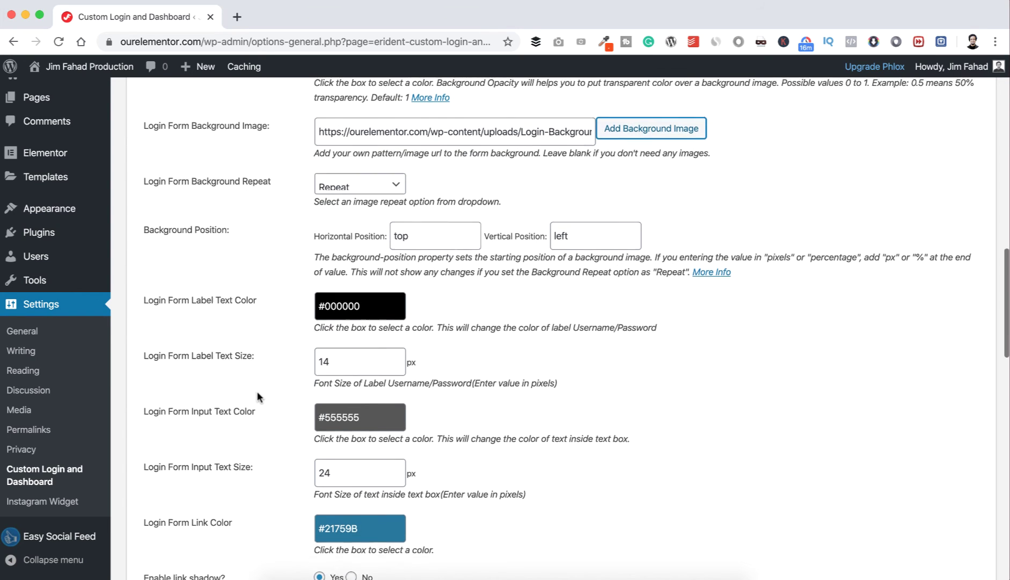
{"action": "scroll", "coordinate": [230, 444], "scroll_direction": "down", "scroll_amount": 2}
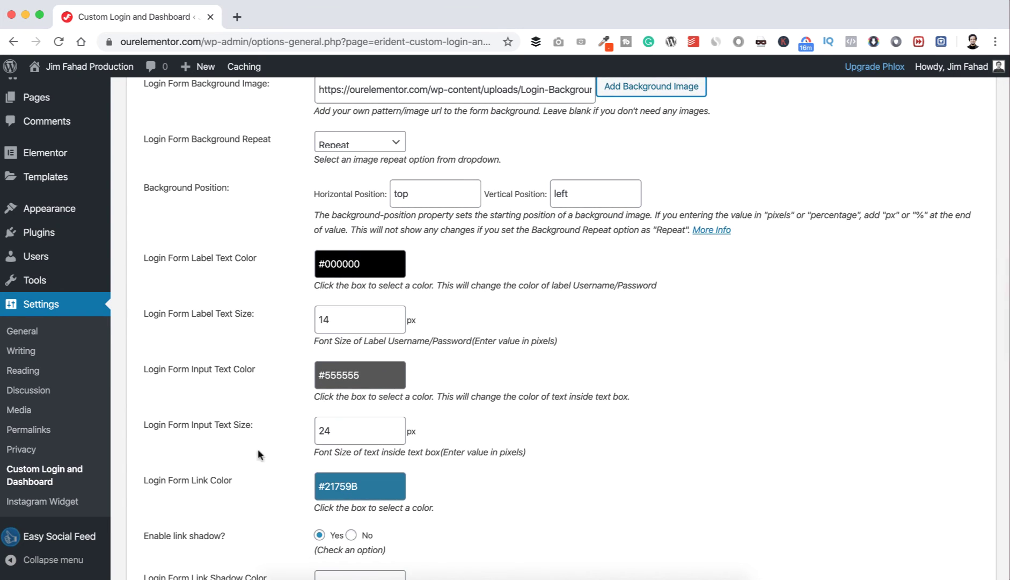
{"action": "scroll", "coordinate": [270, 449], "scroll_direction": "down", "scroll_amount": 1}
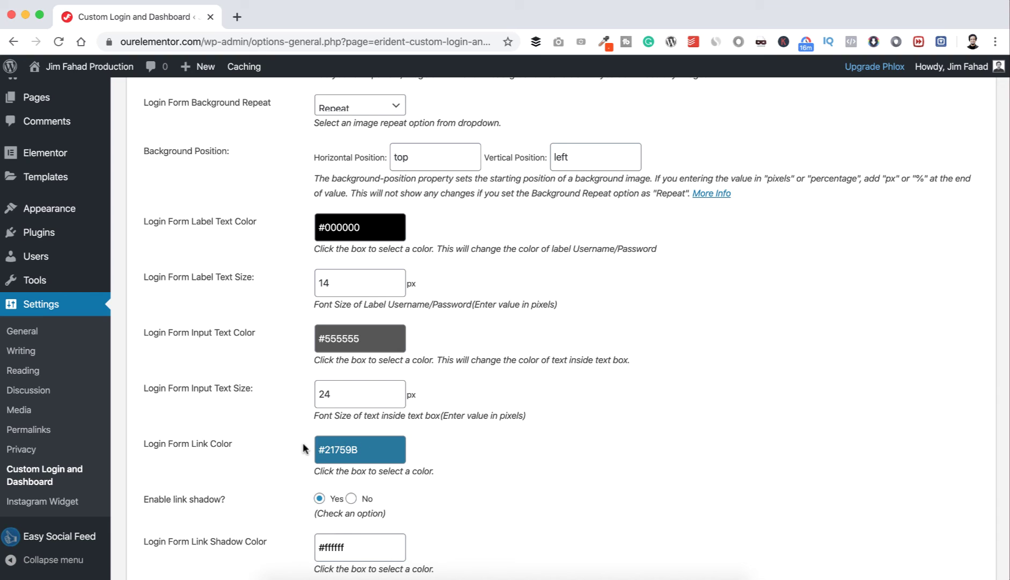
{"action": "left_click", "coordinate": [368, 448]}
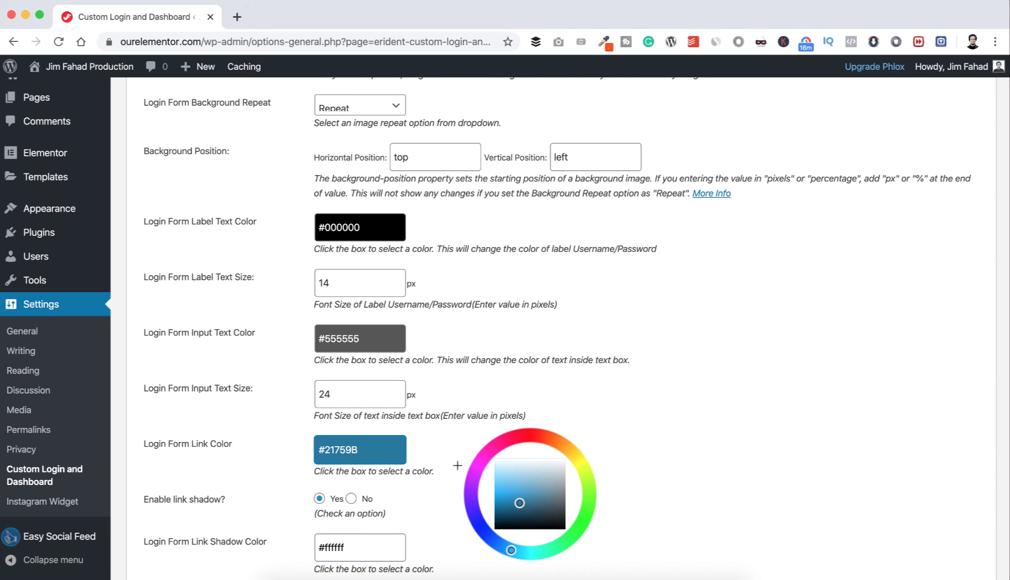
{"action": "left_click", "coordinate": [525, 471]}
{"action": "left_click_drag", "start_coordinate": [525, 471], "coordinate": [525, 458]}
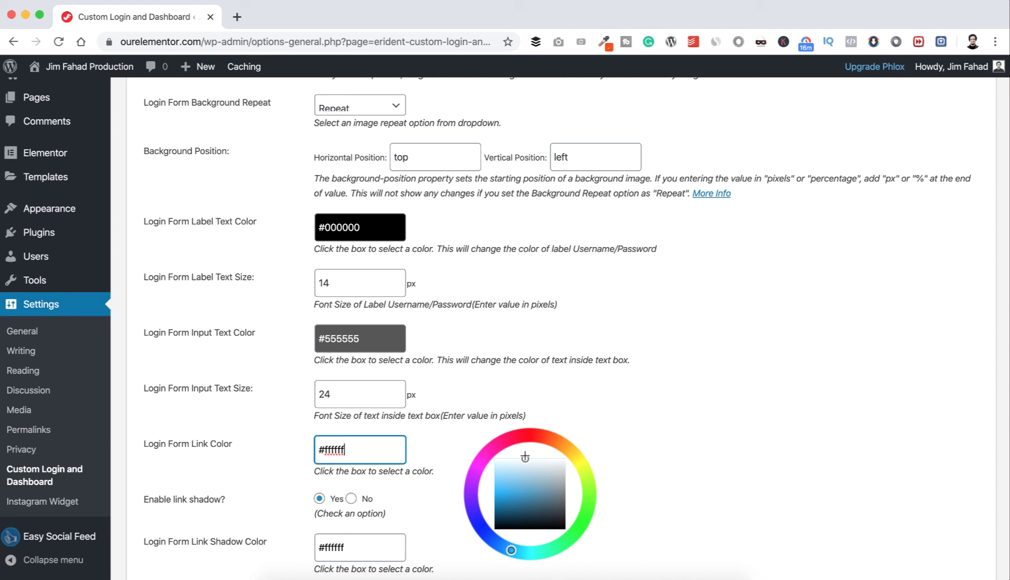
{"action": "left_click", "coordinate": [432, 433]}
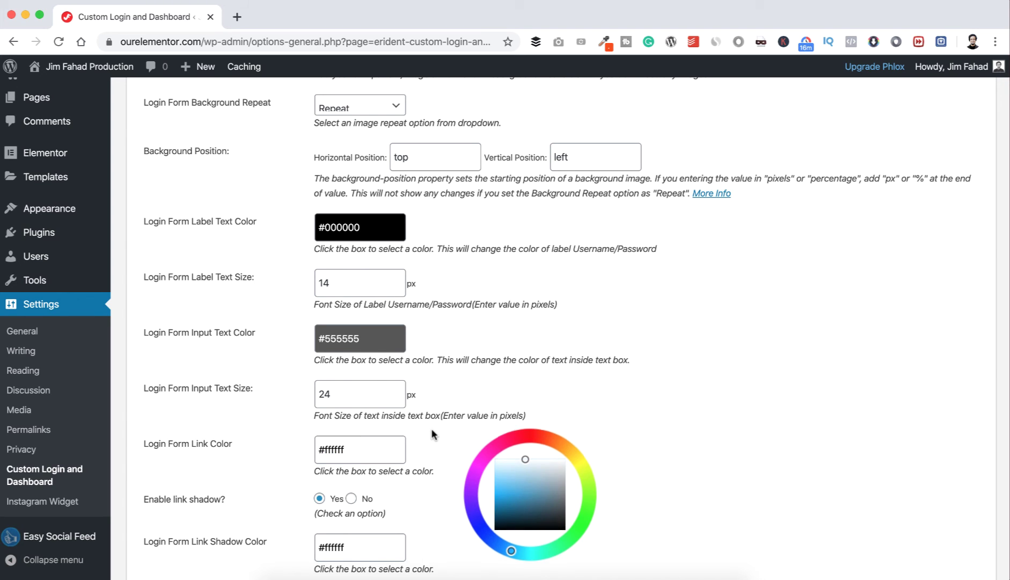
{"action": "scroll", "coordinate": [434, 434], "scroll_direction": "down", "scroll_amount": 3}
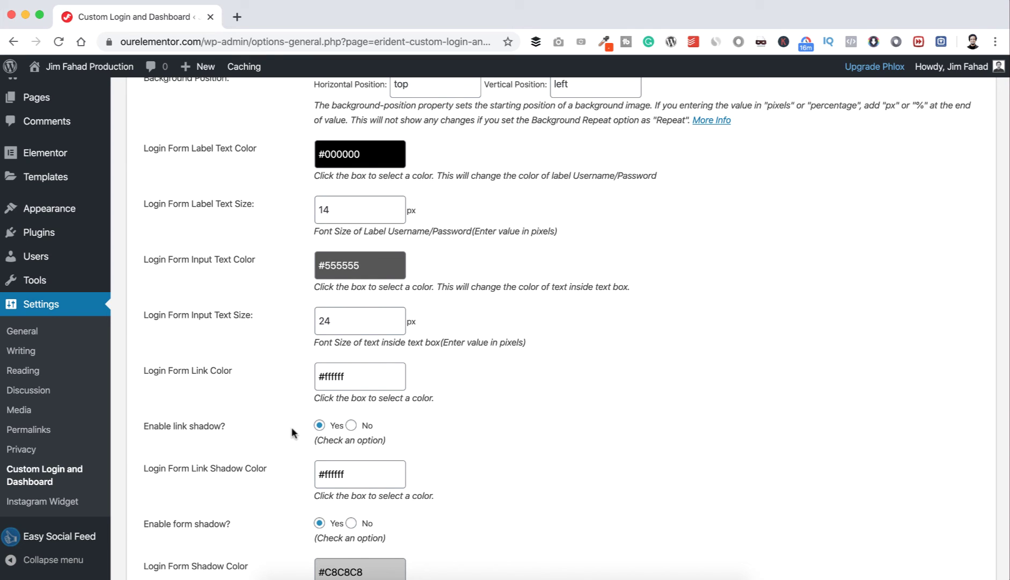
Step: Set both Enable link shadow and Enable form shadow to No
{"action": "left_click", "coordinate": [352, 426]}
{"action": "scroll", "coordinate": [275, 501], "scroll_direction": "down", "scroll_amount": 1}
{"action": "scroll", "coordinate": [275, 495], "scroll_direction": "down", "scroll_amount": 5}
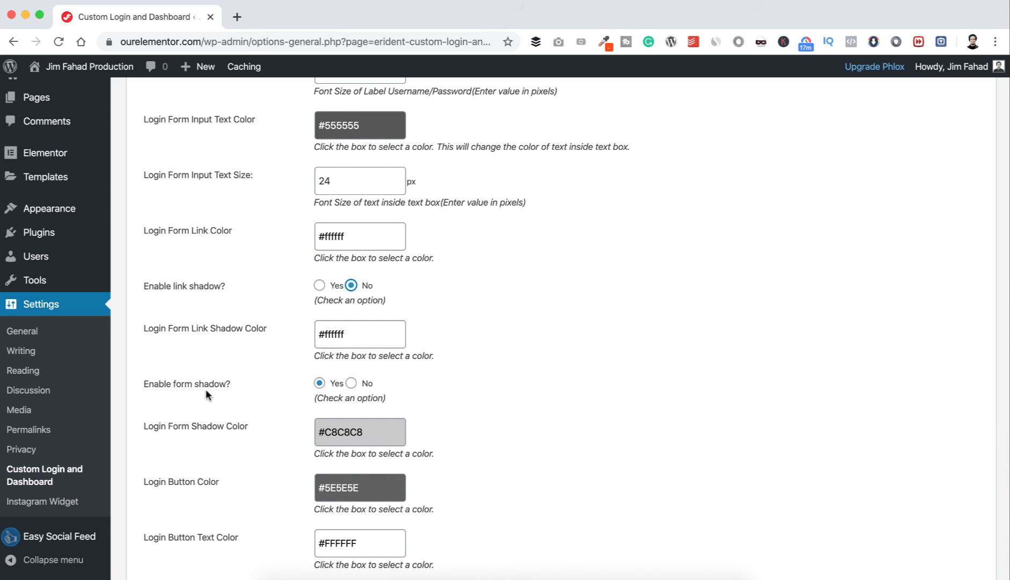
{"action": "left_click", "coordinate": [352, 384]}
{"action": "scroll", "coordinate": [365, 386], "scroll_direction": "down", "scroll_amount": 2}
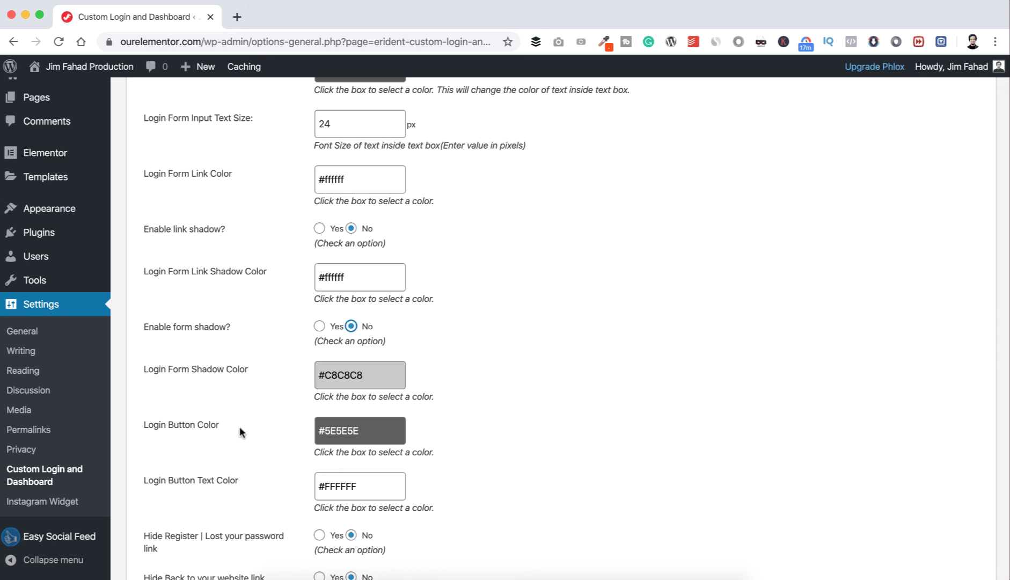
Step: Replace the Login Button Color #5E5E5E with orange #FB4D00
{"action": "left_click_drag", "start_coordinate": [361, 430], "coordinate": [315, 433]}
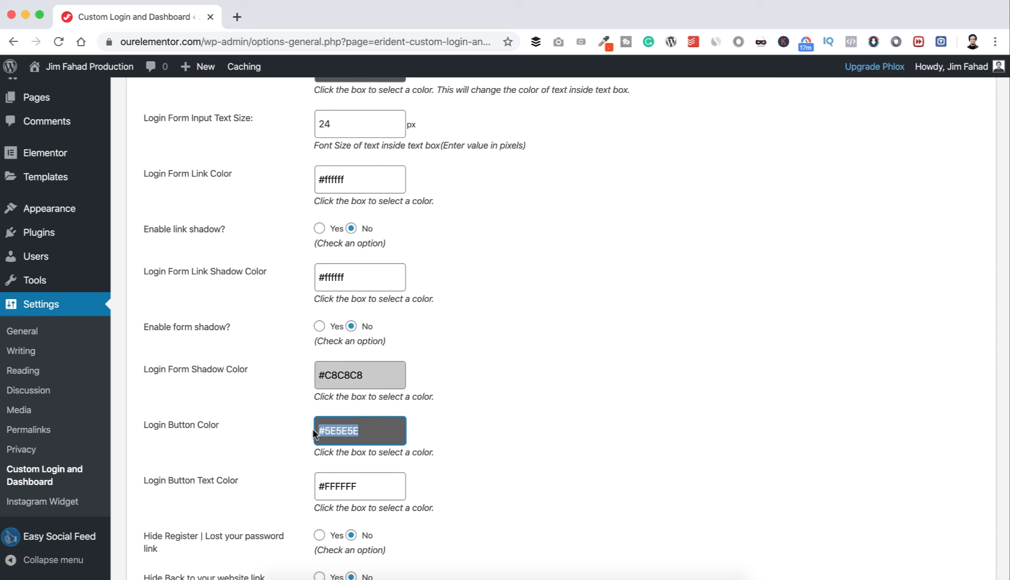
{"action": "type", "text": "#FB4D00"}
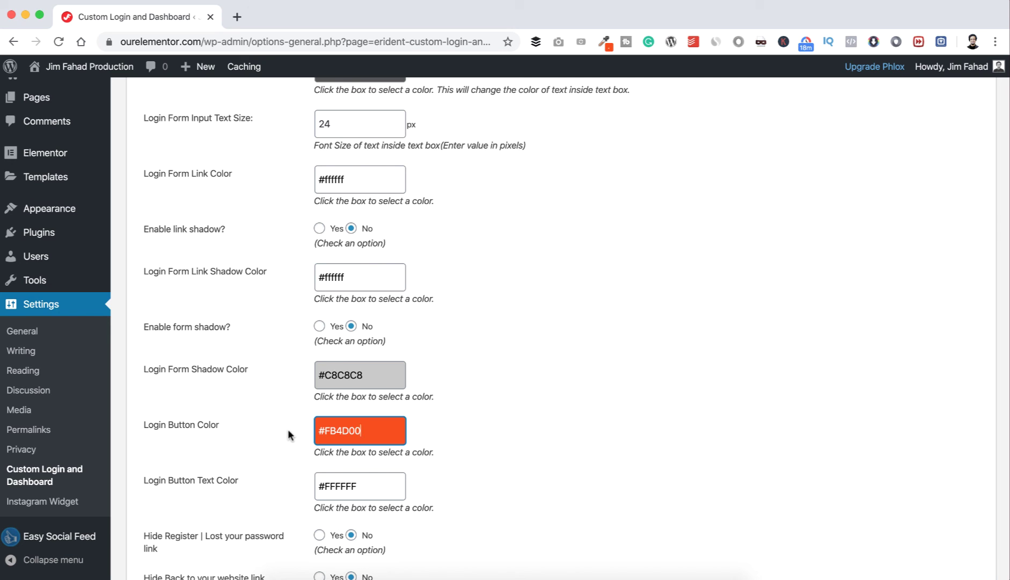
{"action": "left_click", "coordinate": [289, 434]}
{"action": "scroll", "coordinate": [288, 434], "scroll_direction": "down", "scroll_amount": 4}
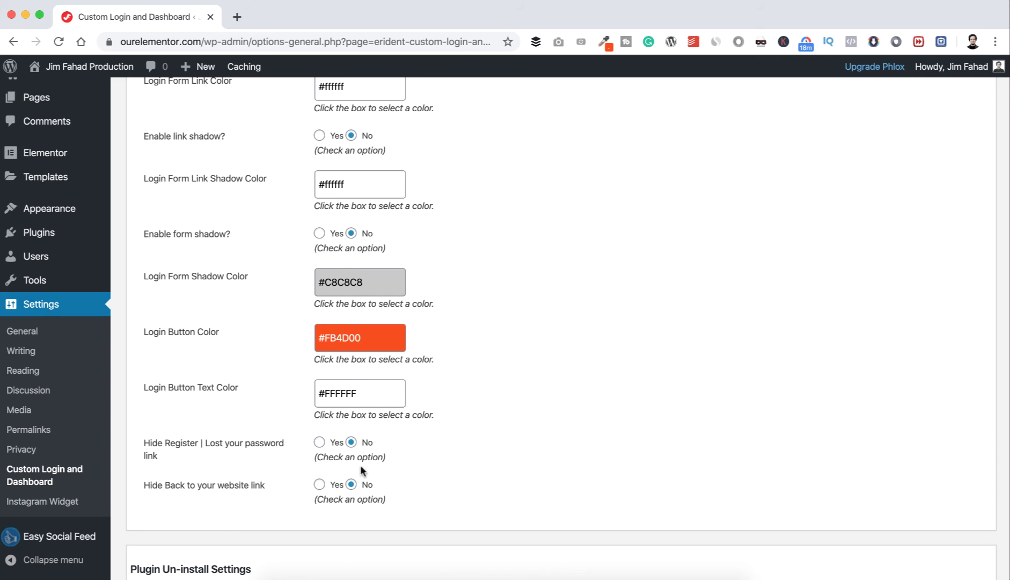
{"action": "scroll", "coordinate": [369, 454], "scroll_direction": "down", "scroll_amount": 5}
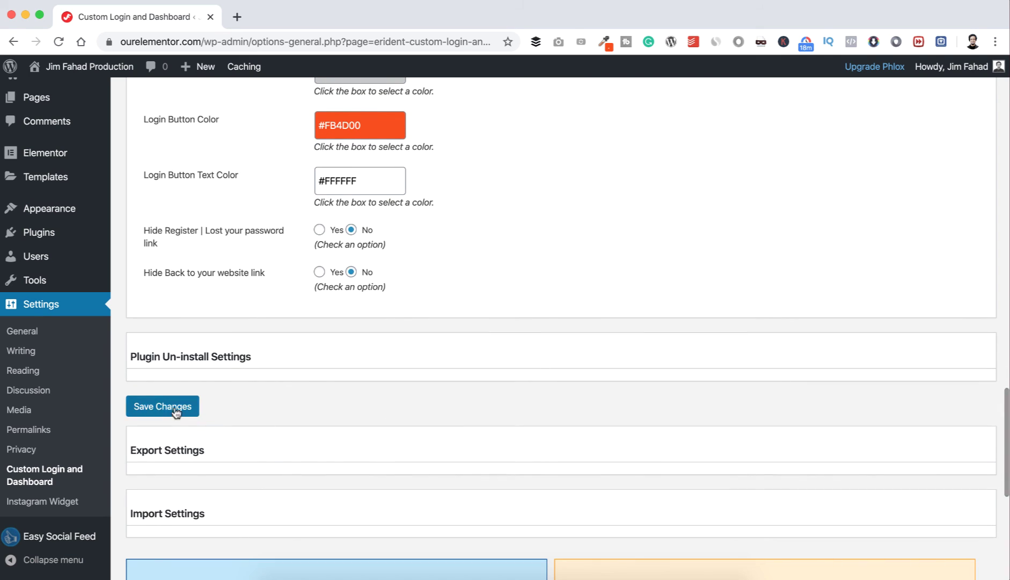
Step: Save the settings and preview the orange Log In button on the reloaded login page
{"action": "left_click", "coordinate": [170, 408]}
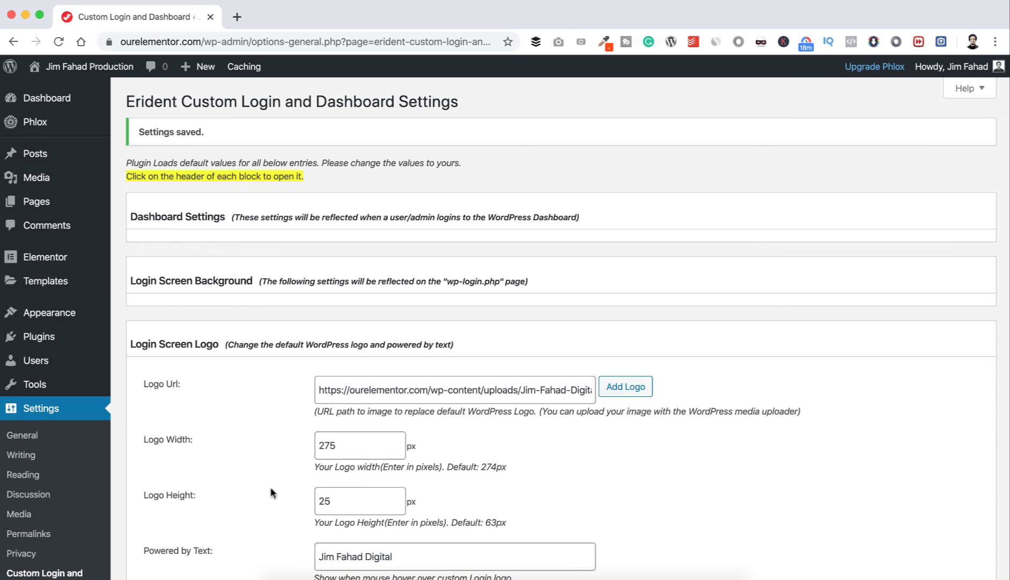
{"action": "left_click", "coordinate": [310, 573]}
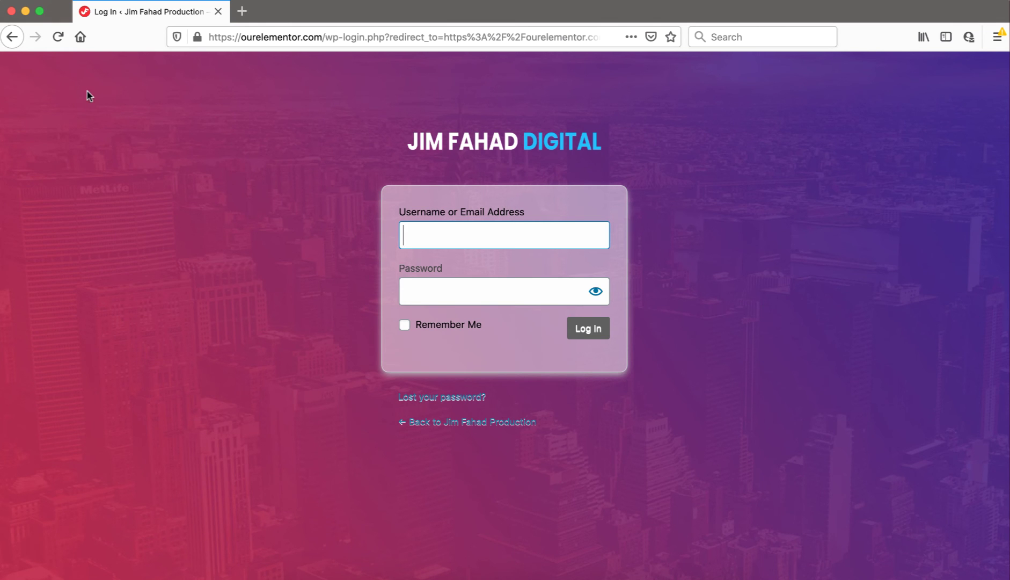
{"action": "left_click", "coordinate": [56, 38]}
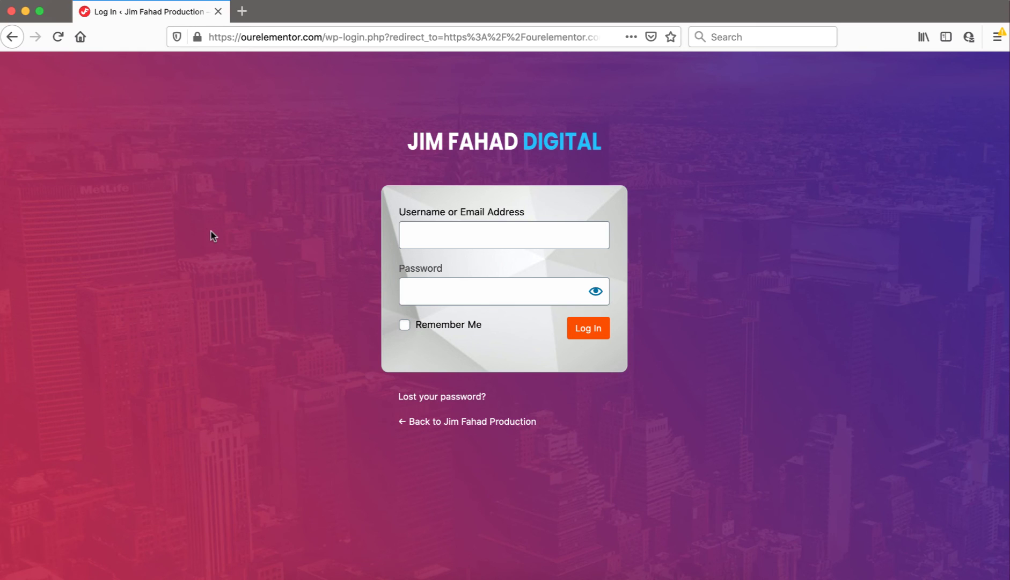
{"action": "left_click", "coordinate": [337, 573]}
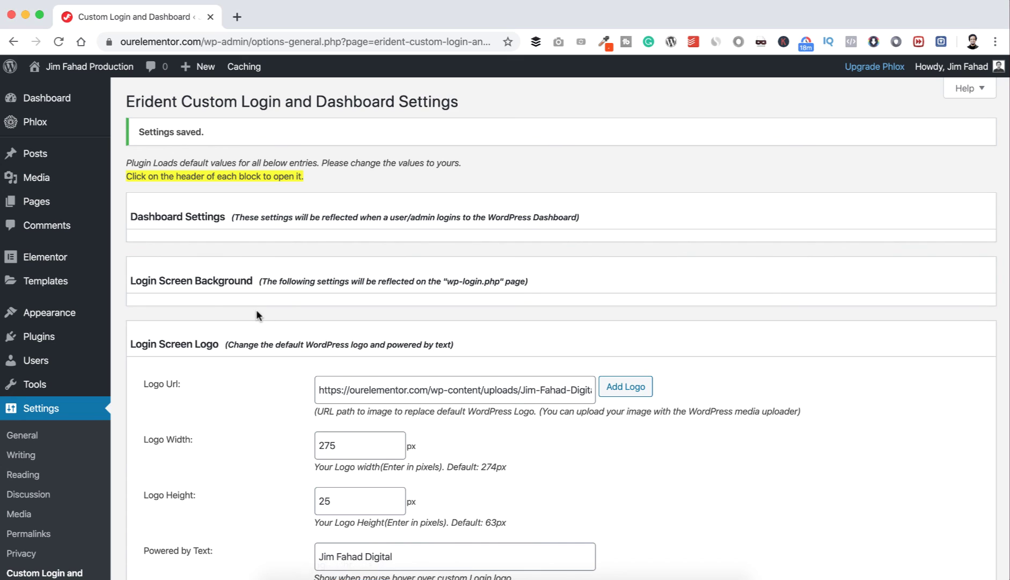
Step: Upload wp-login-background-black.jpg as the Login Screen Background image and save
{"action": "left_click", "coordinate": [230, 288]}
{"action": "scroll", "coordinate": [430, 322], "scroll_direction": "down", "scroll_amount": 1}
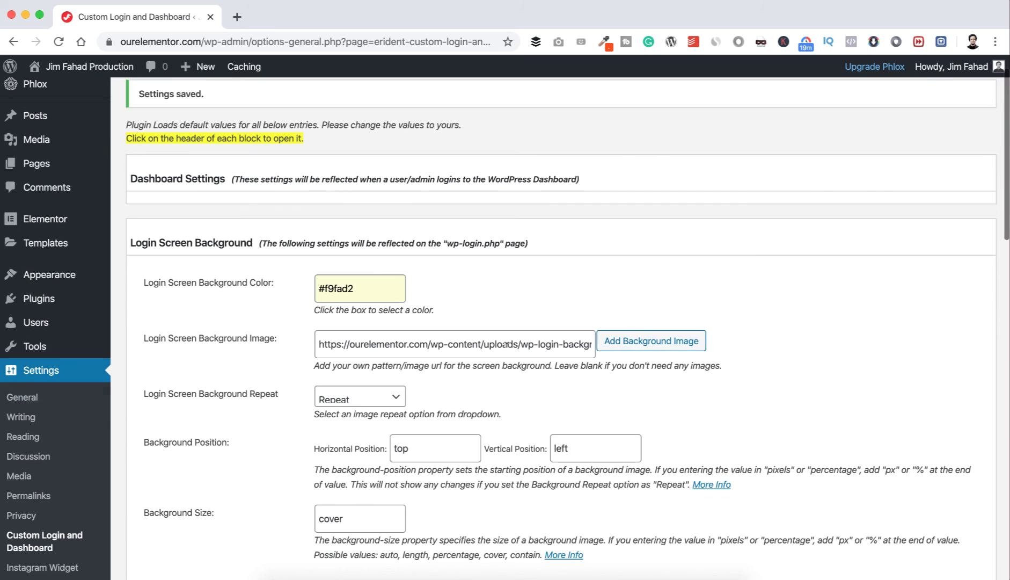
{"action": "left_click", "coordinate": [663, 348]}
{"action": "left_click", "coordinate": [210, 124]}
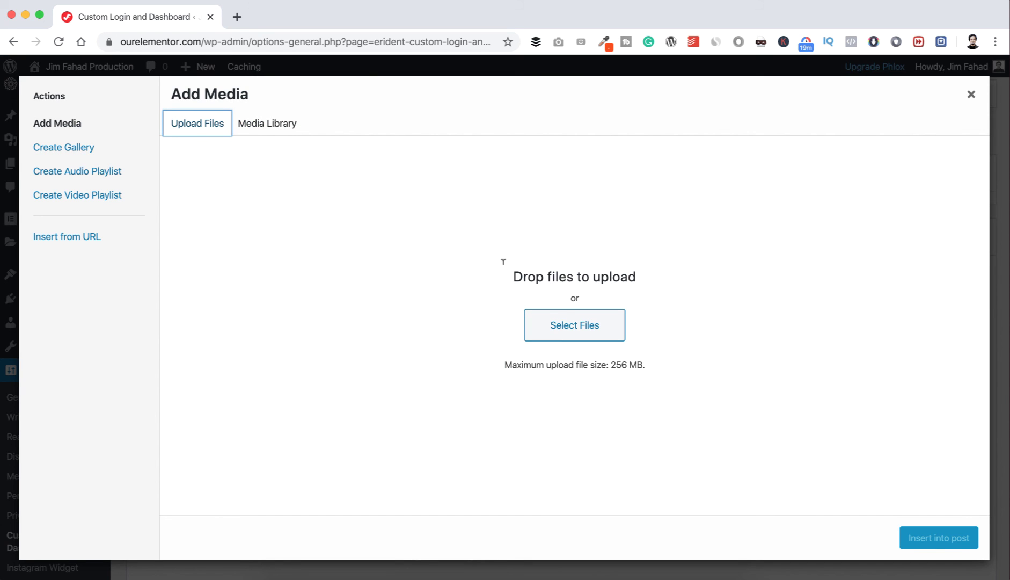
{"action": "left_click", "coordinate": [560, 321]}
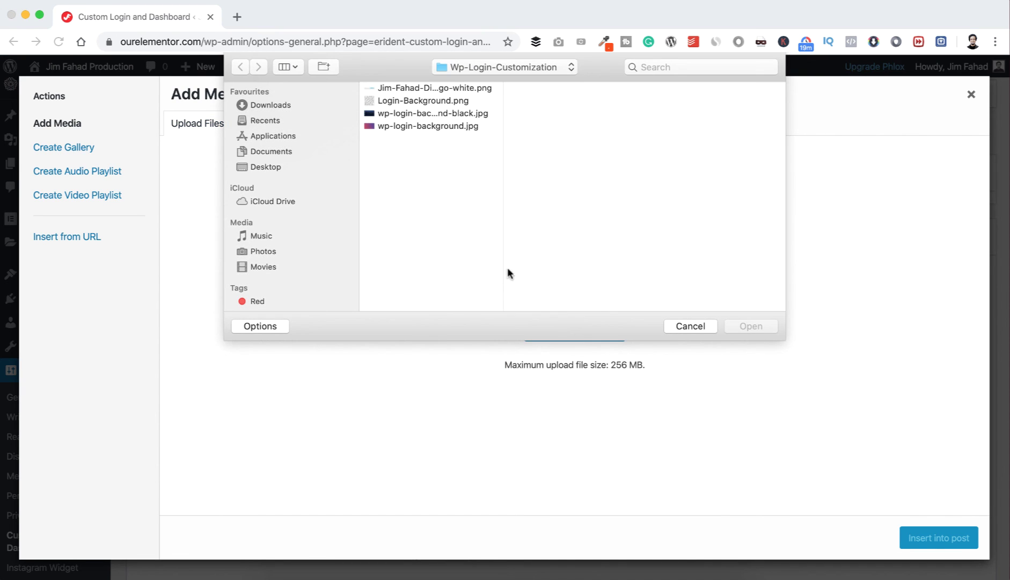
{"action": "left_click", "coordinate": [435, 113]}
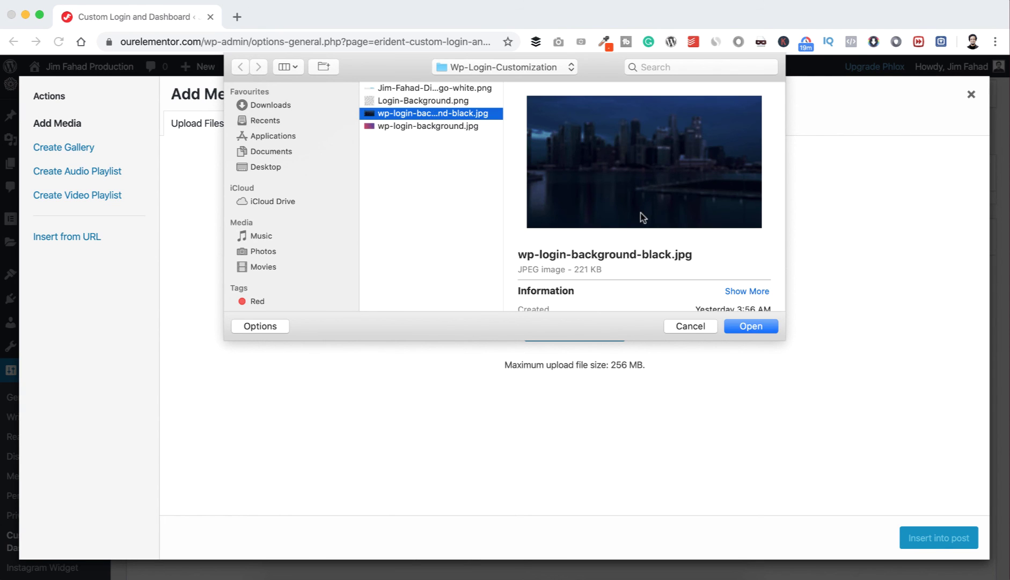
{"action": "left_click", "coordinate": [750, 325]}
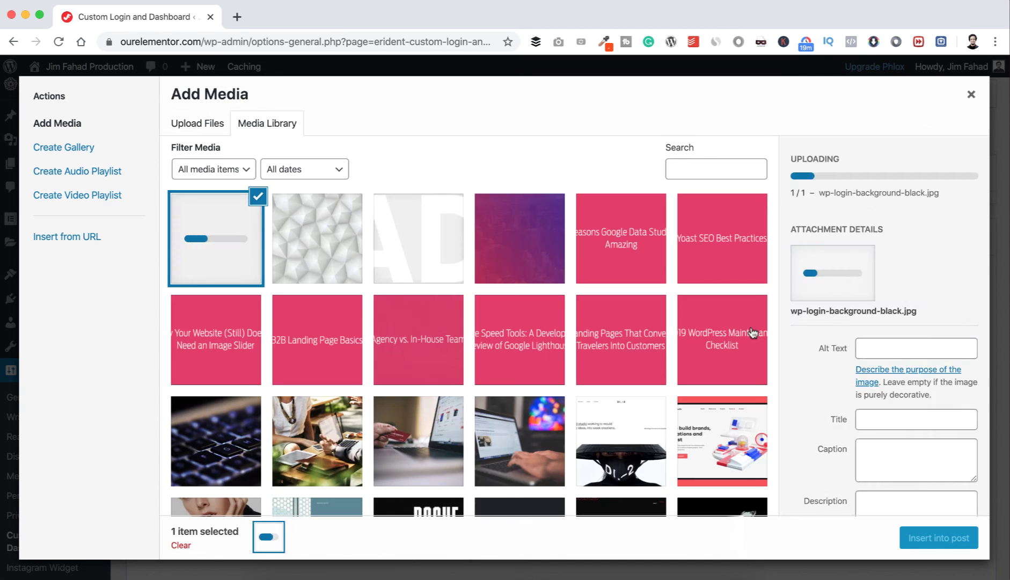
{"action": "left_click", "coordinate": [925, 535]}
{"action": "scroll", "coordinate": [725, 414], "scroll_direction": "down", "scroll_amount": 15}
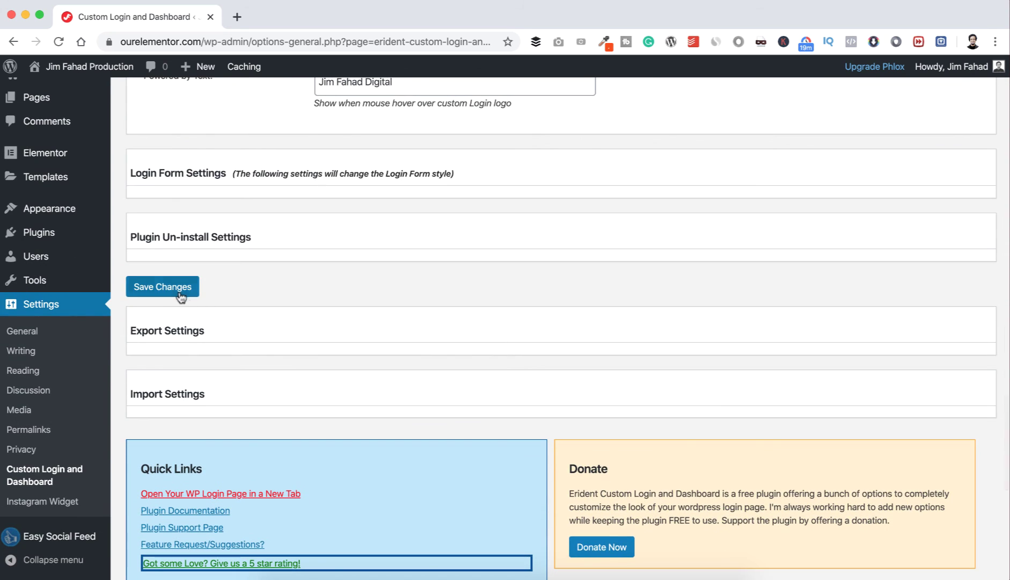
{"action": "left_click", "coordinate": [179, 294]}
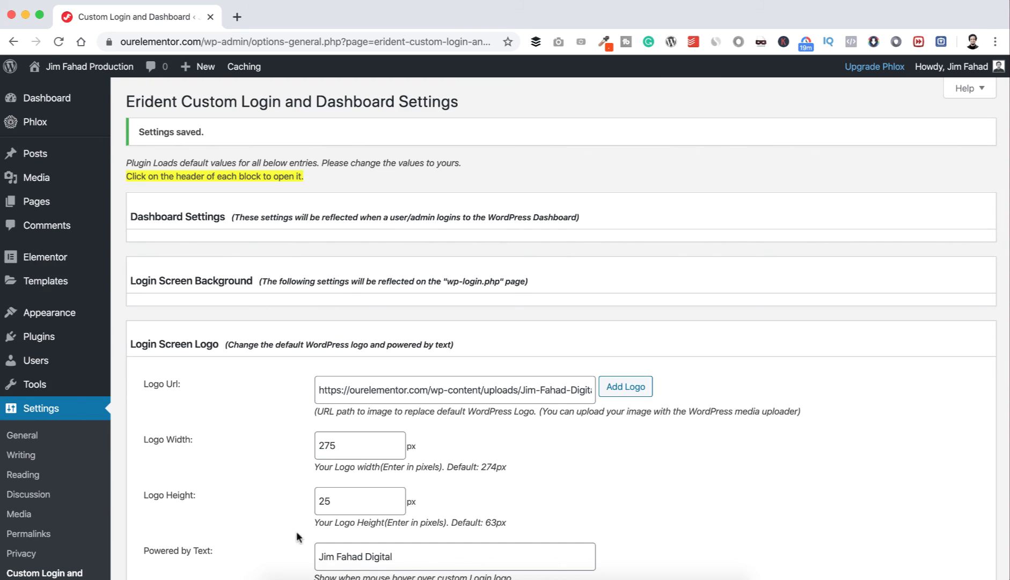
Step: Reload the dark-city login page, log in, and decline saving the password
{"action": "left_click", "coordinate": [308, 578]}
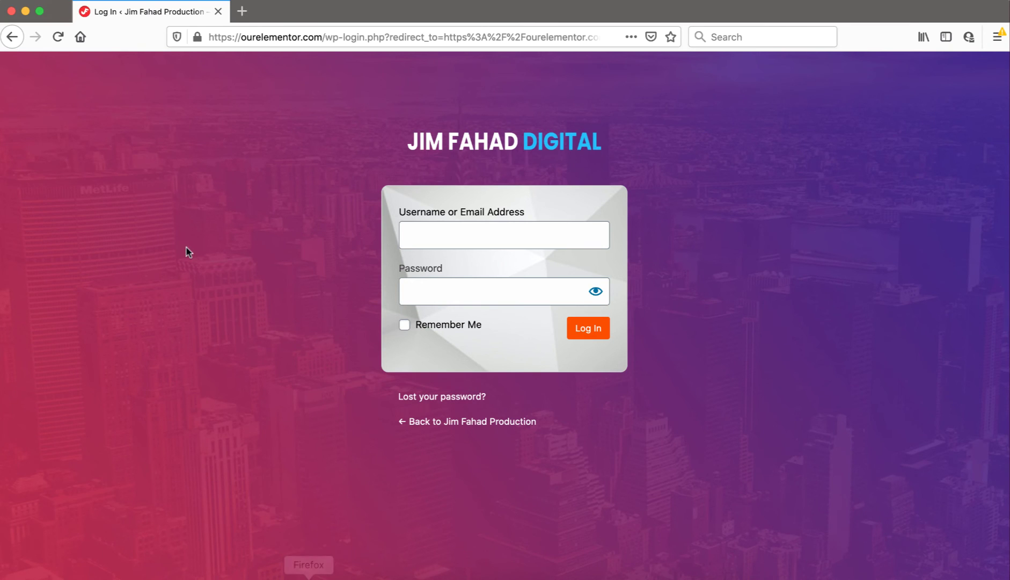
{"action": "left_click", "coordinate": [58, 37]}
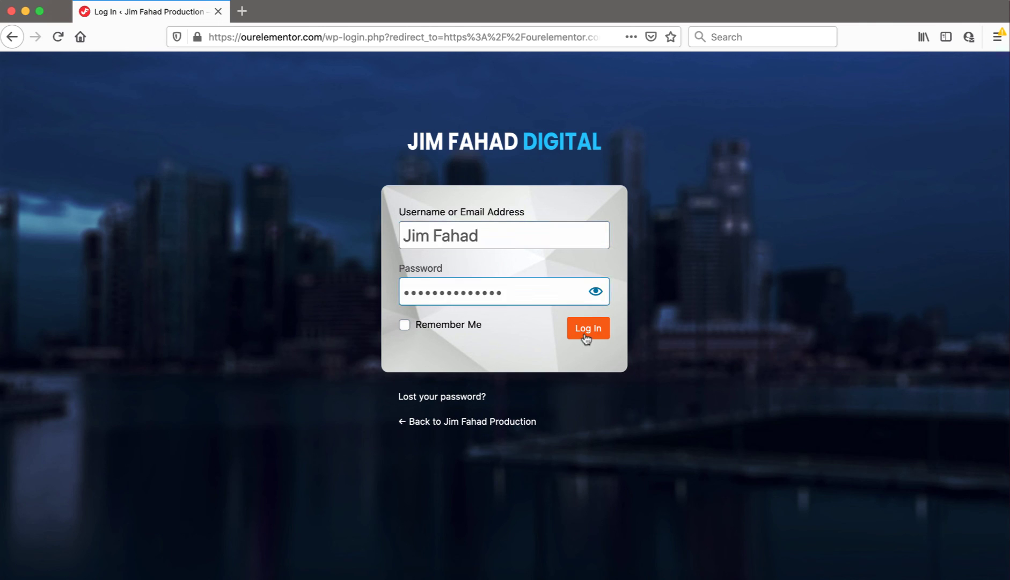
{"action": "left_click", "coordinate": [582, 330]}
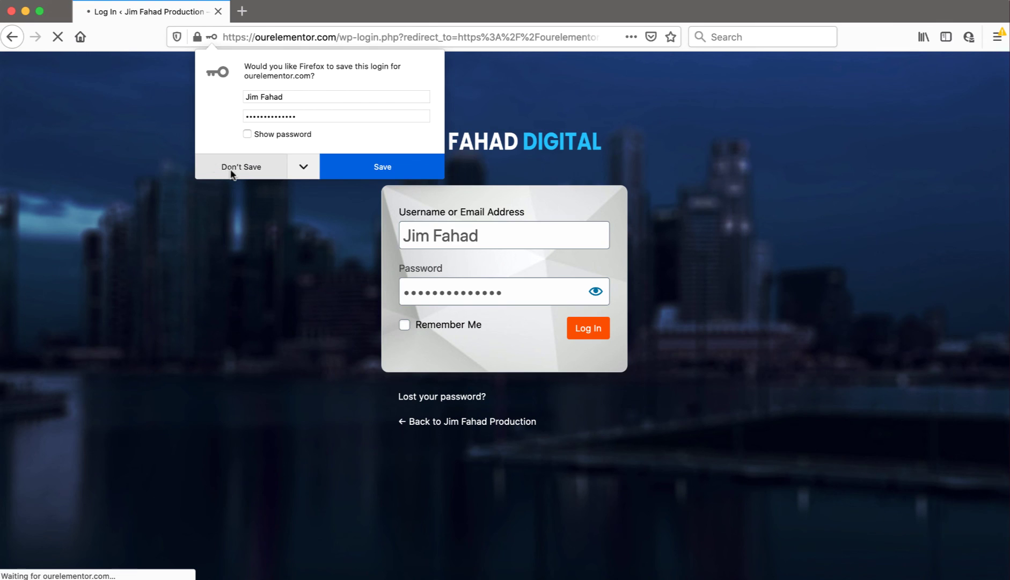
{"action": "left_click", "coordinate": [234, 168]}
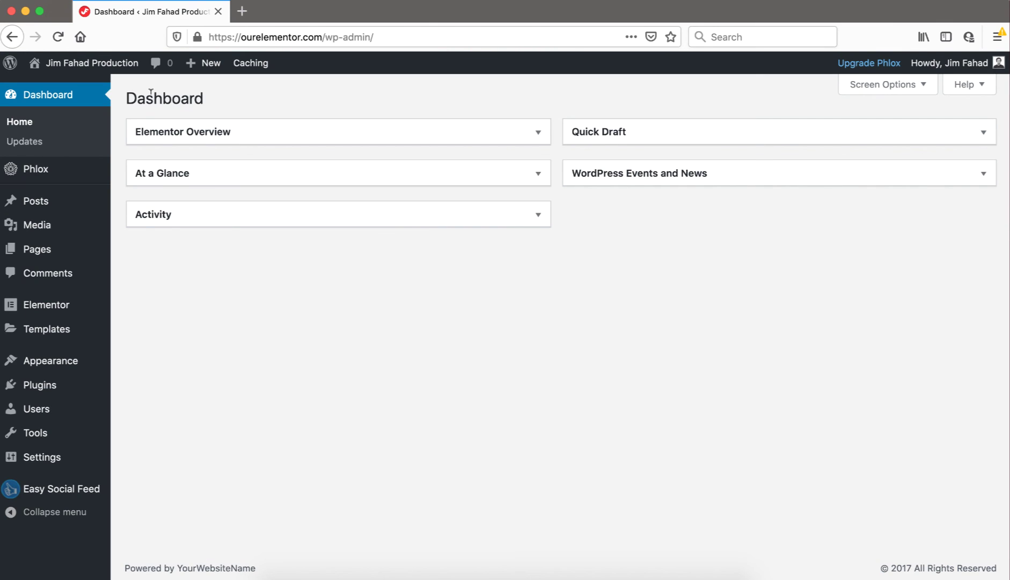
Step: Go to the site's front-end homepage, dismiss the tracking-protection notice, and scroll through the page
{"action": "mouse_move", "coordinate": [103, 67]}
{"action": "left_click", "coordinate": [48, 87]}
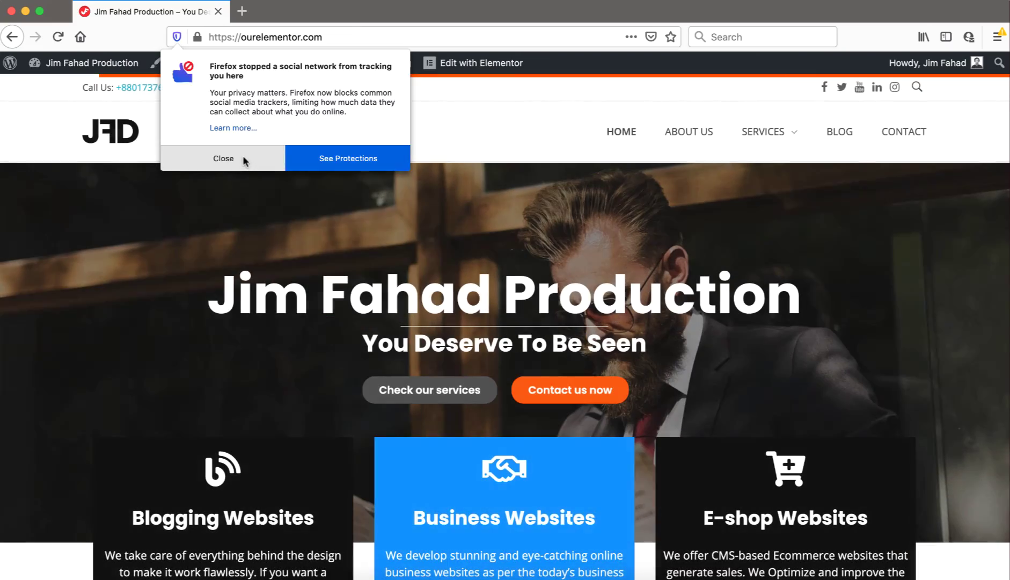
{"action": "left_click", "coordinate": [242, 155]}
{"action": "scroll", "coordinate": [256, 216], "scroll_direction": "down", "scroll_amount": 15}
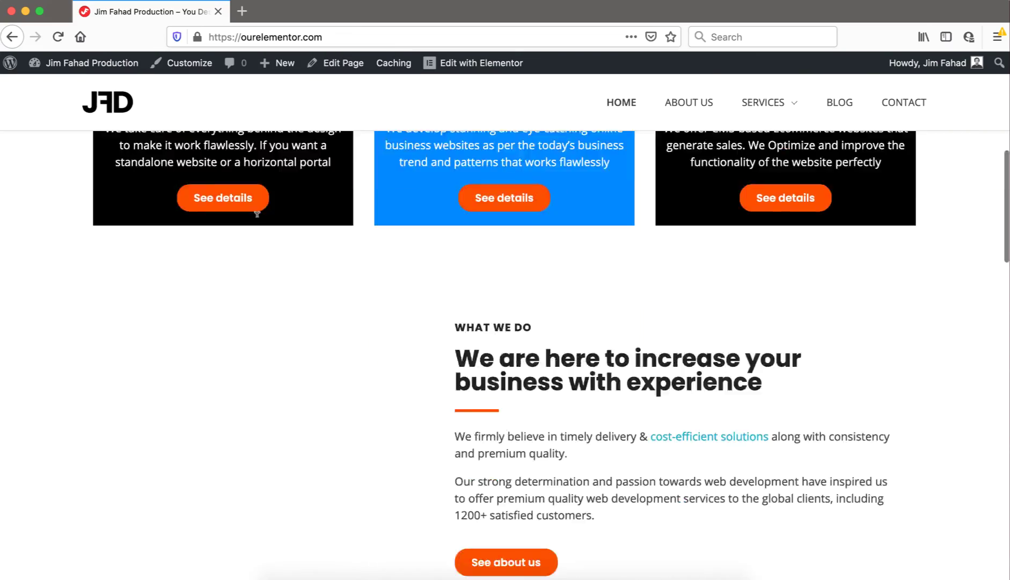
{"action": "scroll", "coordinate": [256, 216], "scroll_direction": "down", "scroll_amount": 10}
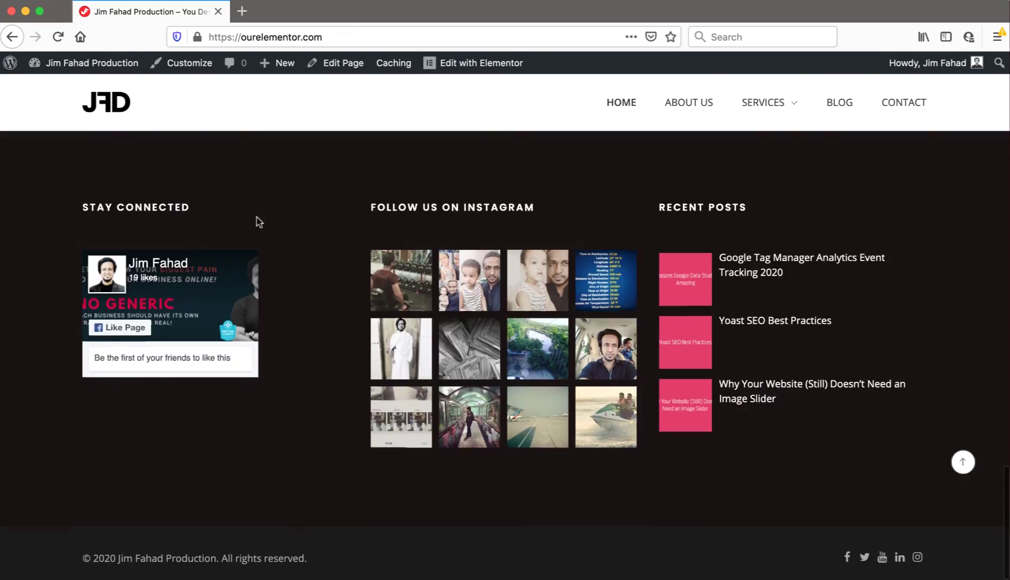
{"action": "scroll", "coordinate": [256, 216], "scroll_direction": "up", "scroll_amount": 20}
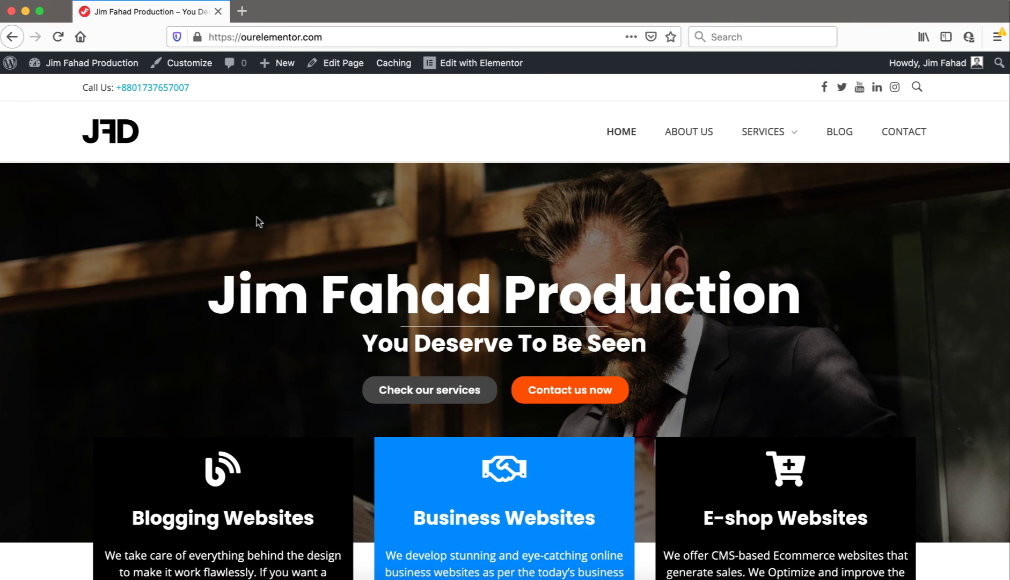
Step: Log out of WordPress to reveal the customized dark-city login page
{"action": "mouse_move", "coordinate": [934, 67]}
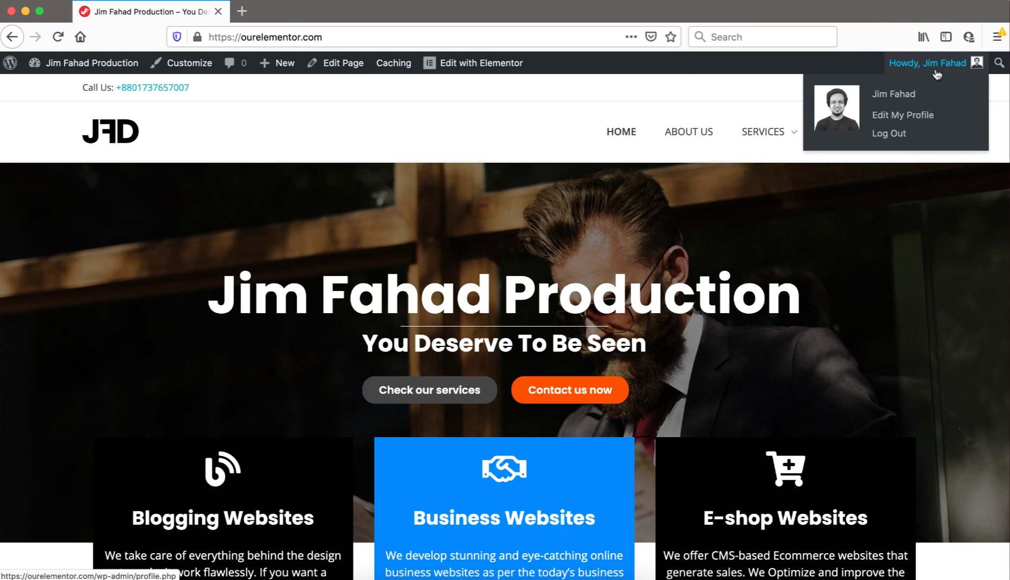
{"action": "left_click", "coordinate": [906, 135]}
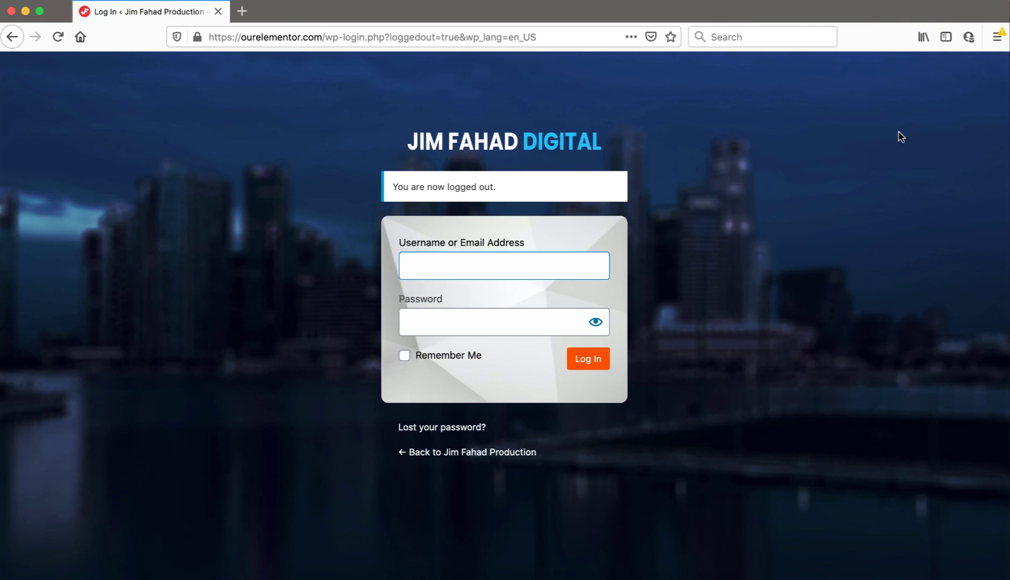